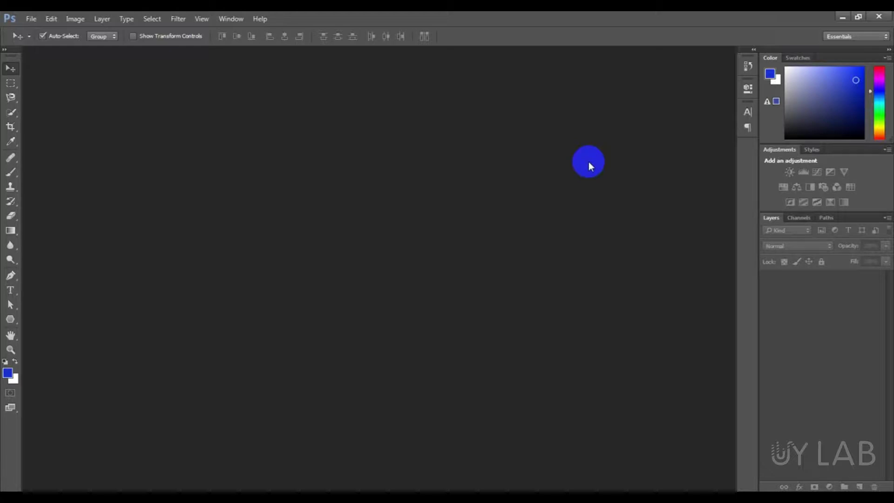
- Switch to the desktop and check the file size of 01.jpg in its properties
left_click(842, 17)
right_click(376, 263)
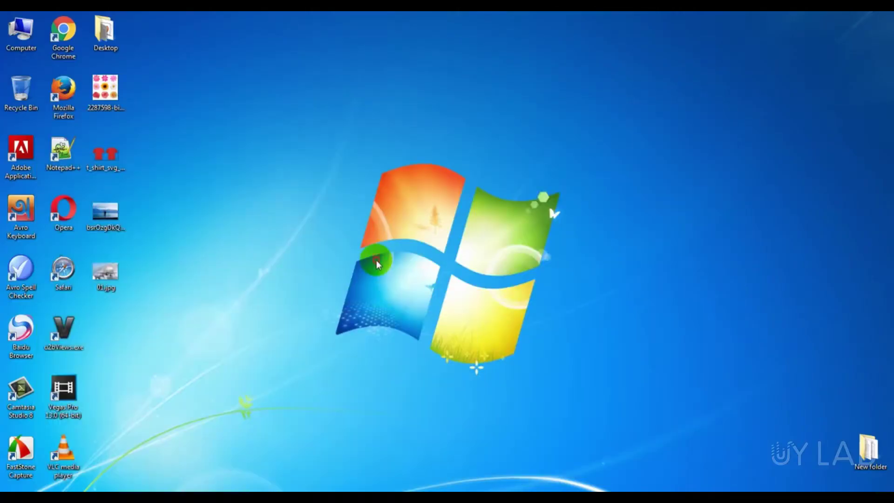
left_click(118, 267)
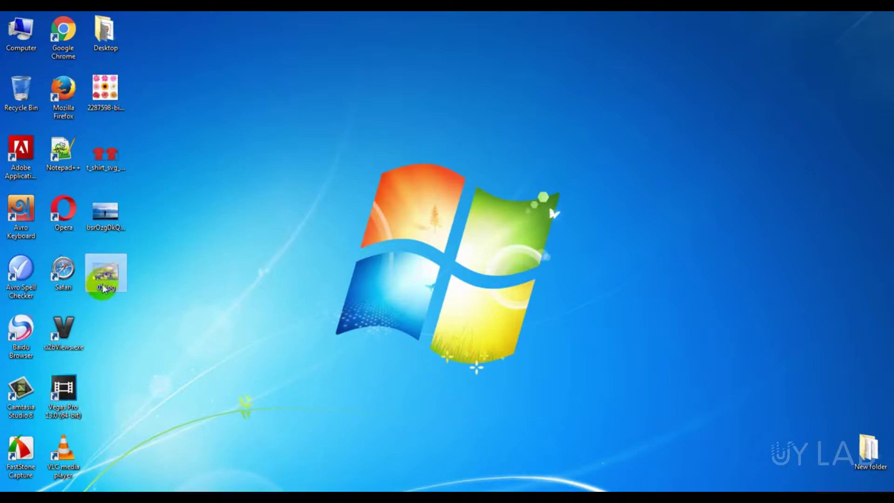
right_click(105, 272)
left_click(168, 483)
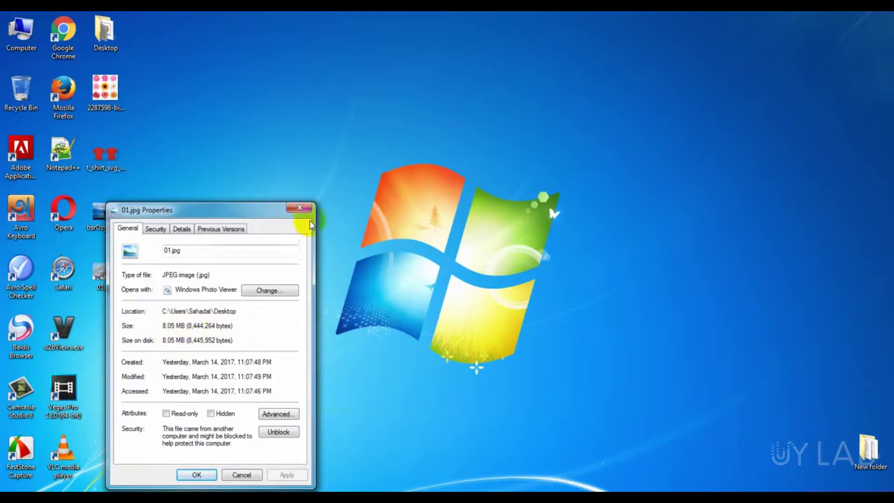
left_click(300, 207)
- Open the desktop image 01.jpg in Photoshop
left_click_drag(113, 292, 200, 209)
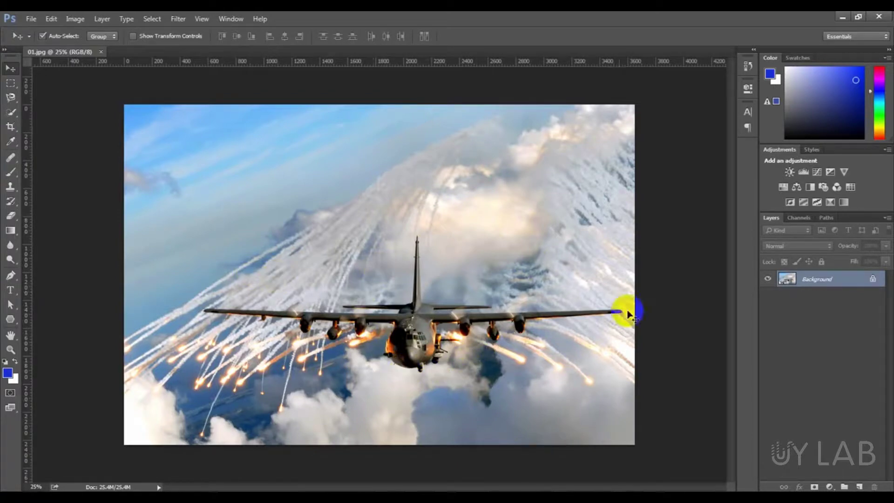
left_click(484, 401)
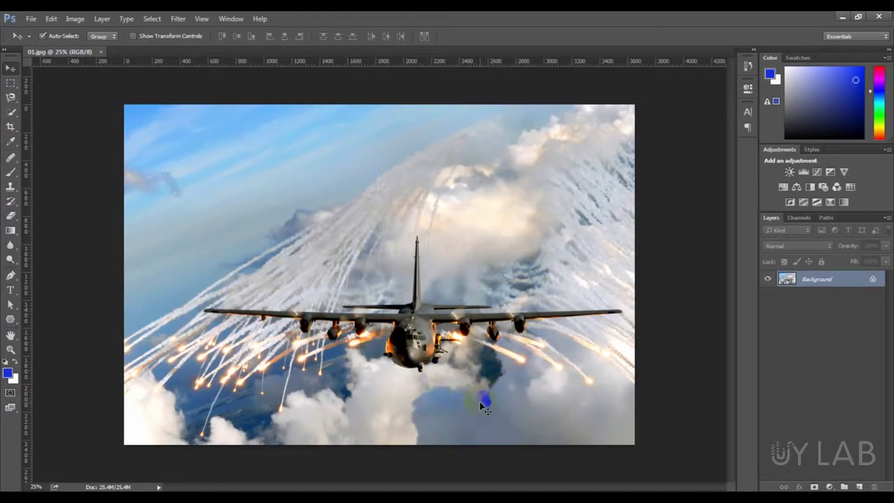
left_click(312, 321)
left_click(58, 38)
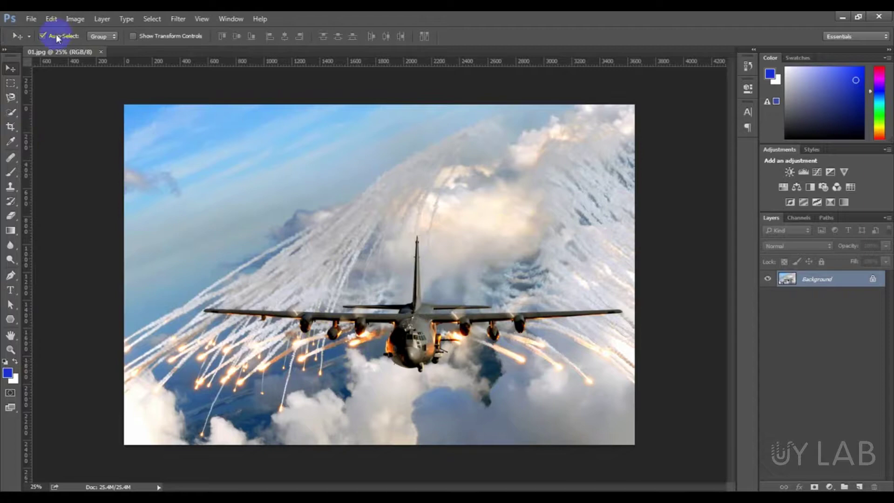
- Inspect the photo's pixel dimensions and resolution in Image Size and try linking width and height, without applying anything
left_click(75, 19)
left_click(161, 102)
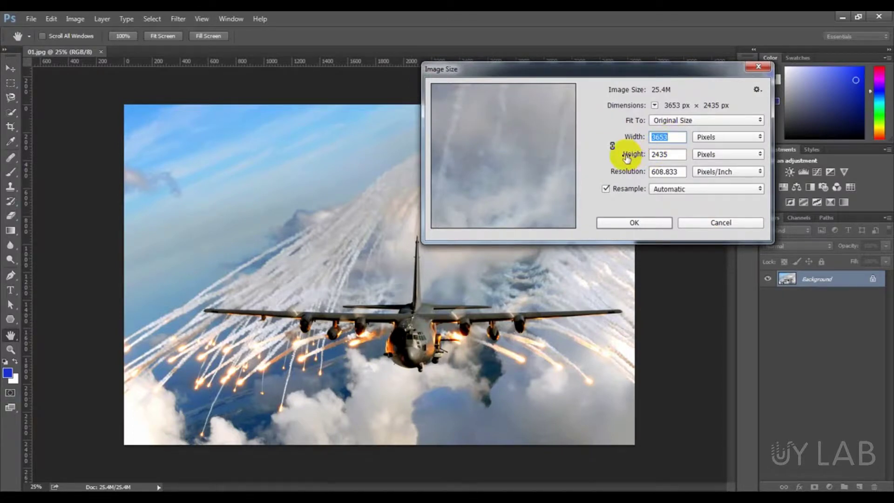
left_click(612, 145)
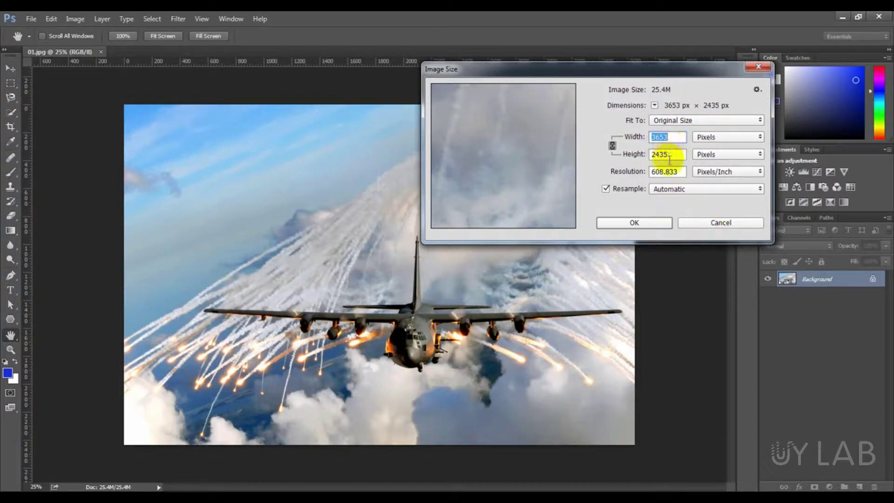
left_click(699, 223)
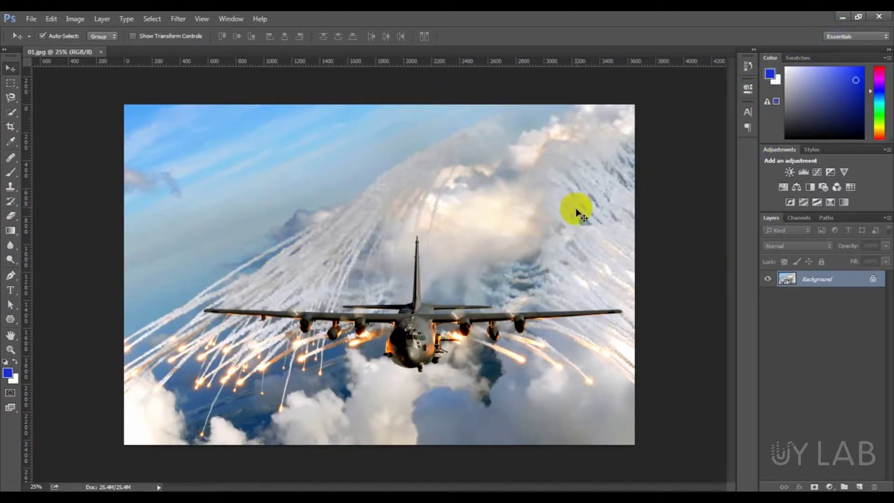
- Switch to the desktop and check the monitor's screen resolution, then return to Photoshop
left_click(843, 17)
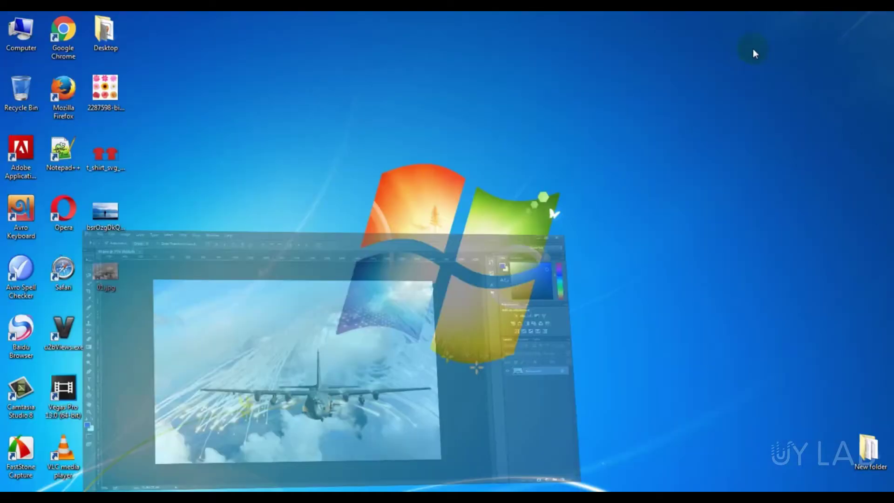
right_click(250, 114)
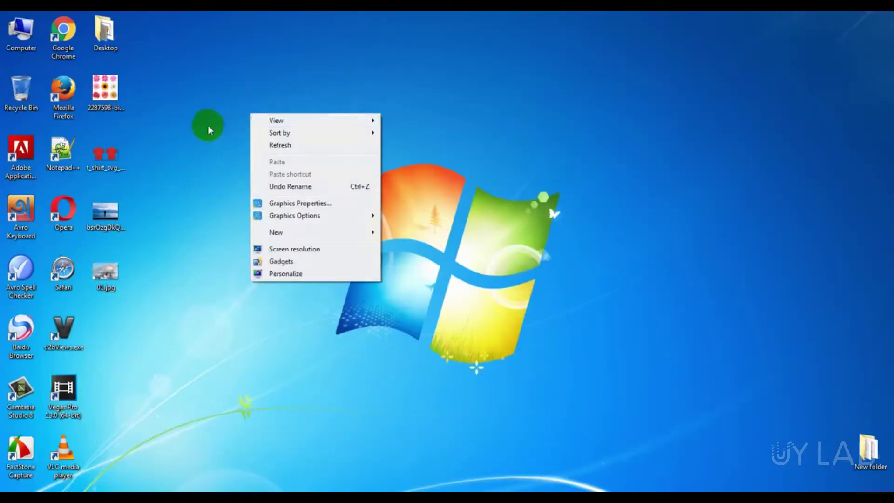
left_click(270, 248)
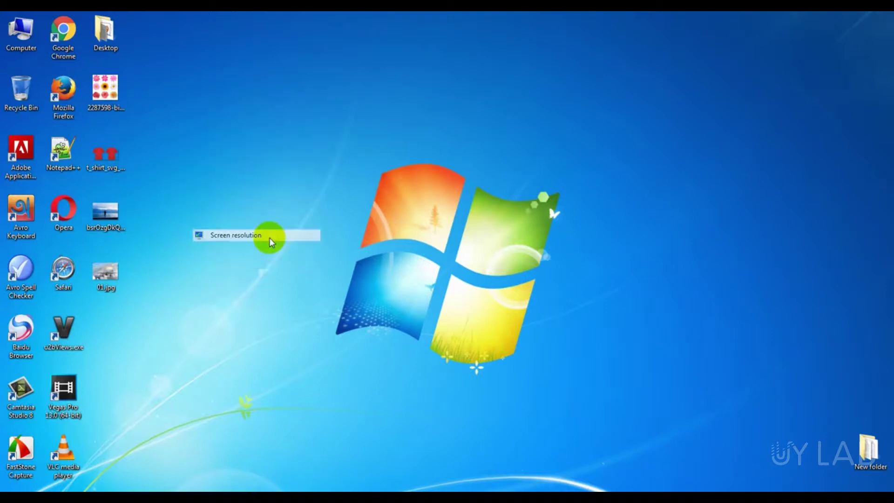
left_click(441, 170)
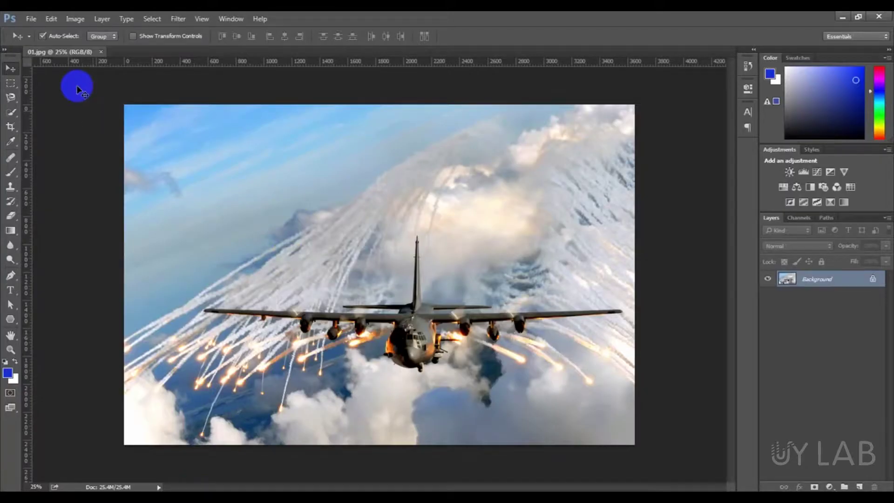
- Recheck the width and height of the airplane photo in Image Size for comparison with the screen
left_click(75, 19)
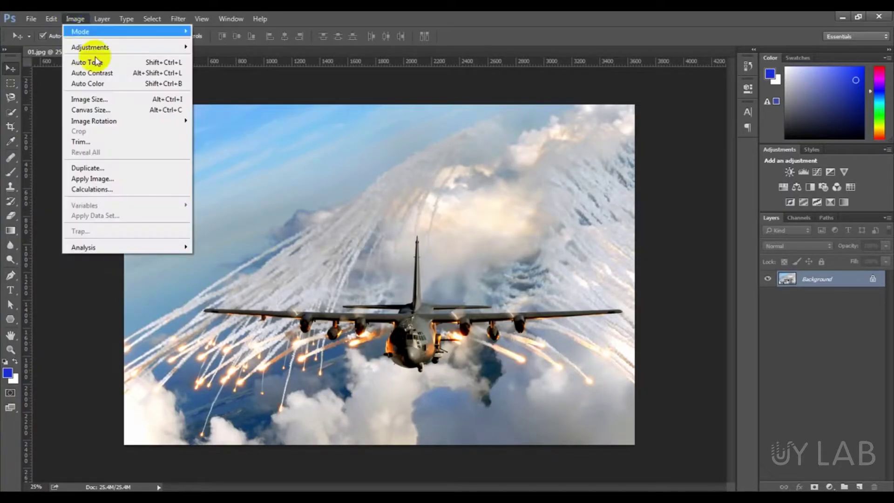
left_click(111, 99)
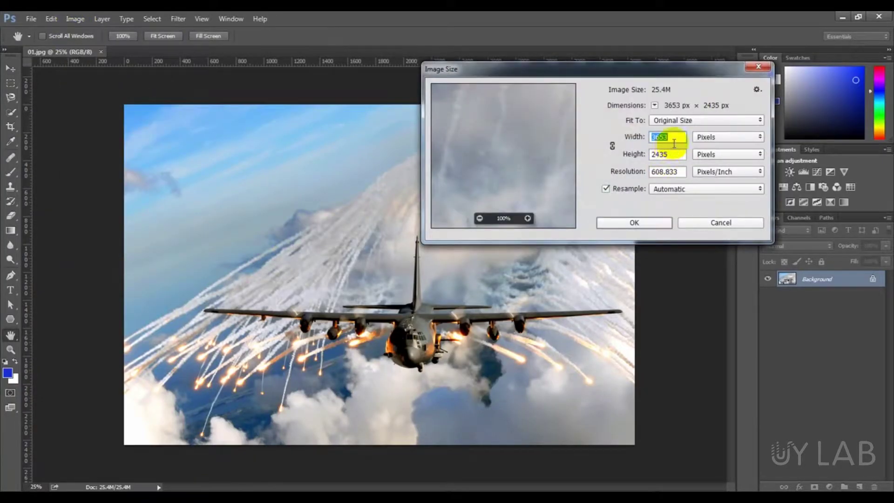
left_click(712, 222)
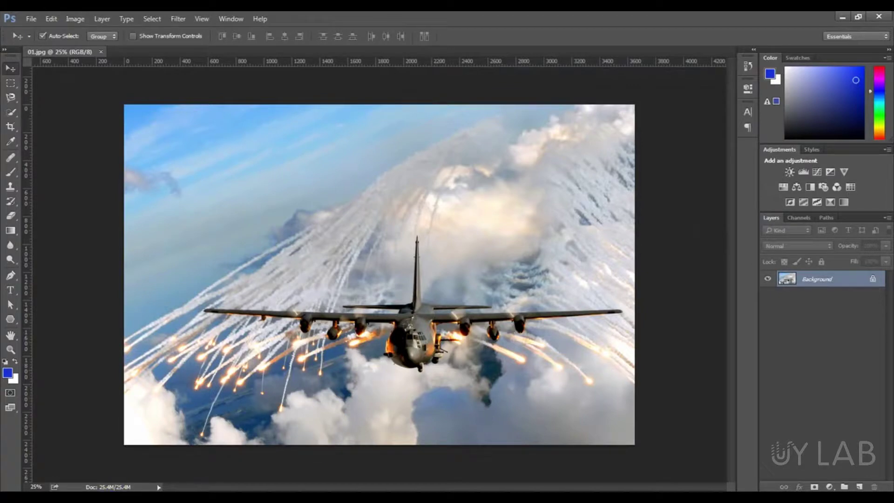
- Switch to Chrome and compare the pixel sizes of the Google Images results for "hi resolution image"
key("alt+Tab")
left_click(49, 19)
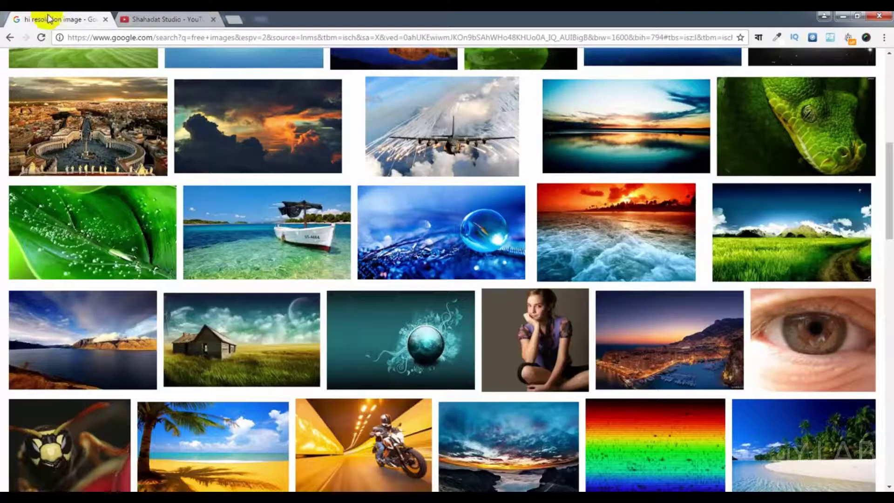
scroll(507, 339, "up", 8)
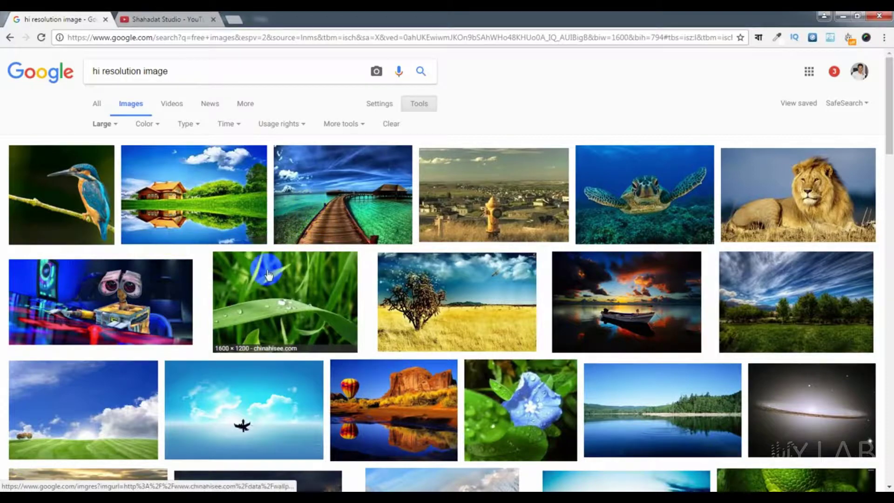
scroll(268, 275, "down", 3)
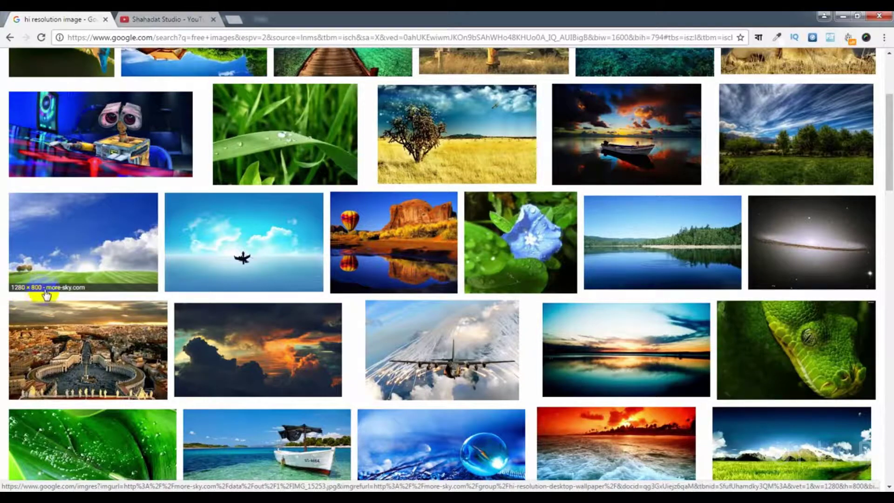
scroll(94, 260, "down", 4)
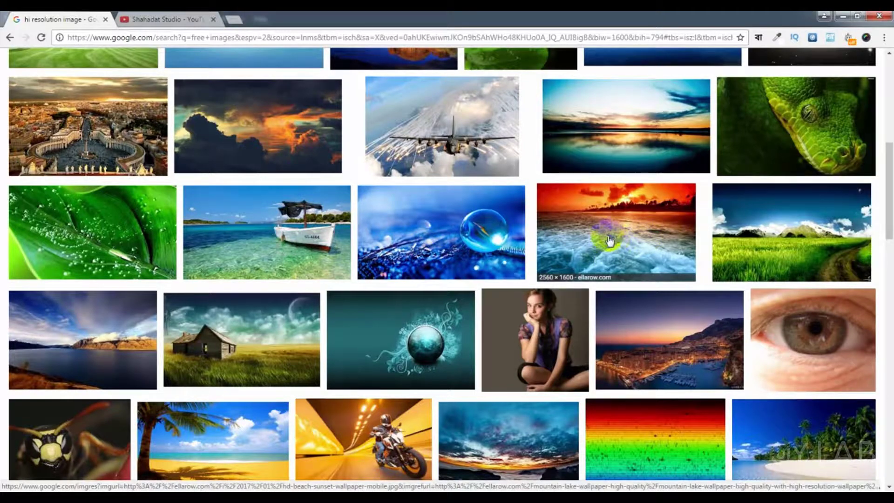
scroll(175, 266, "down", 3)
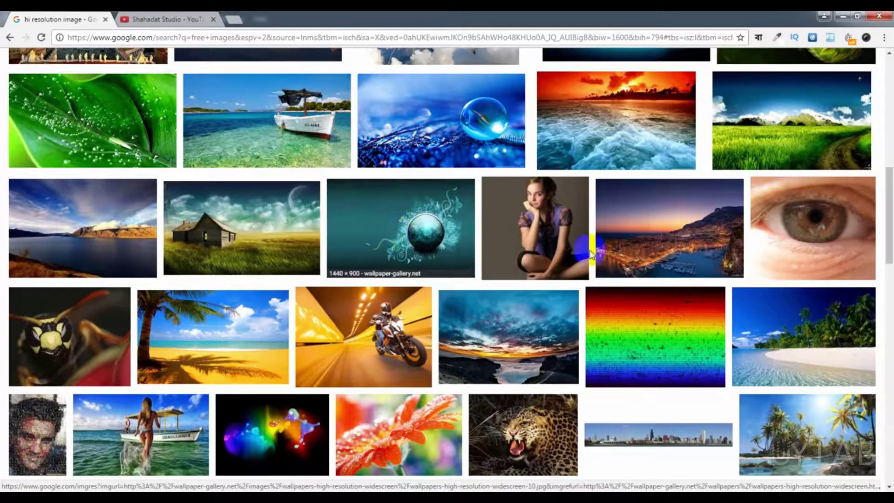
scroll(252, 256, "down", 3)
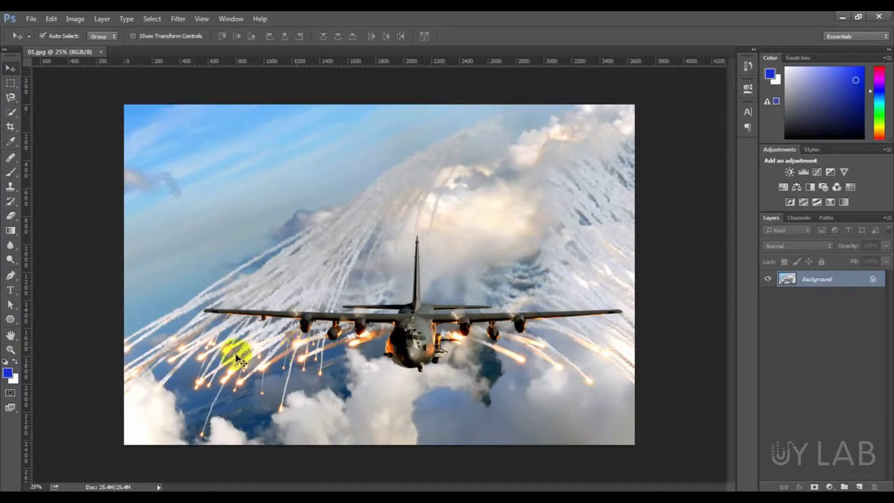
- Try an image width of 2500 pixels in Image Size with the width and height unlinked
left_click(84, 21)
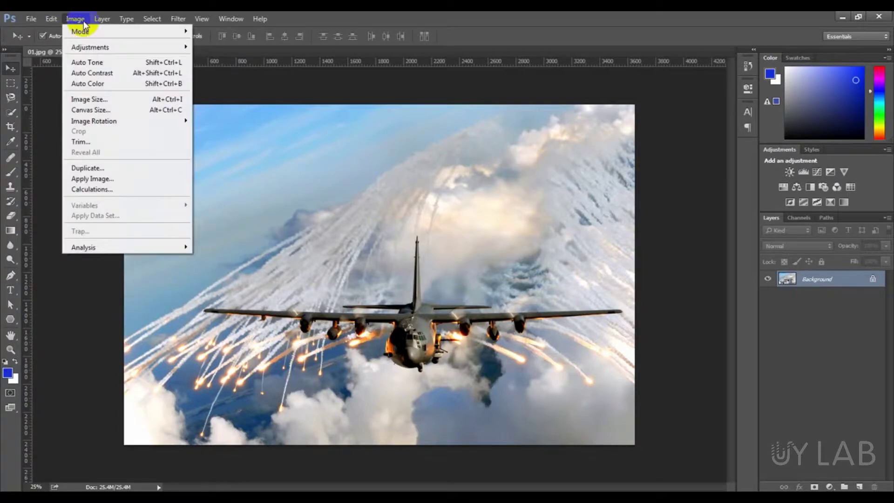
left_click(89, 98)
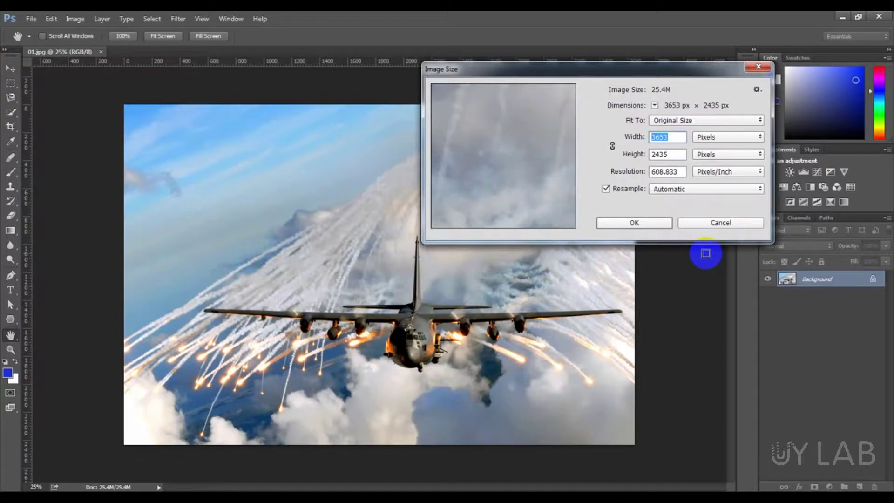
type("25")
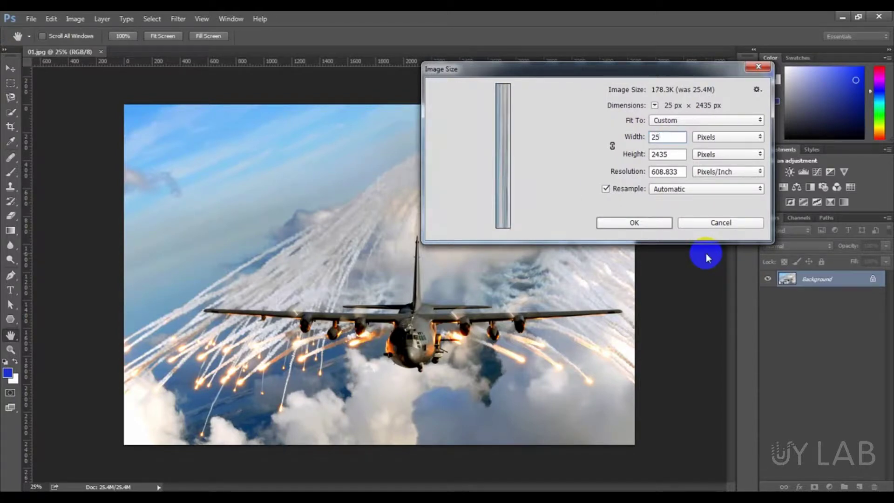
type("00")
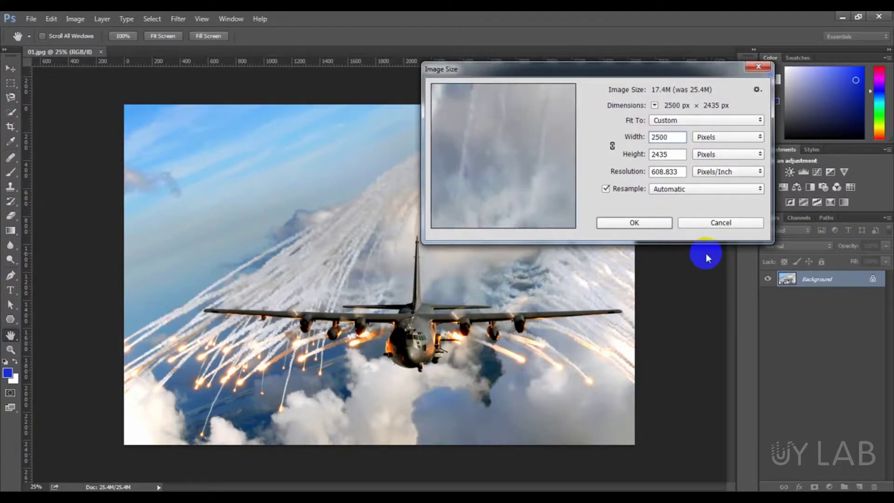
left_click(719, 223)
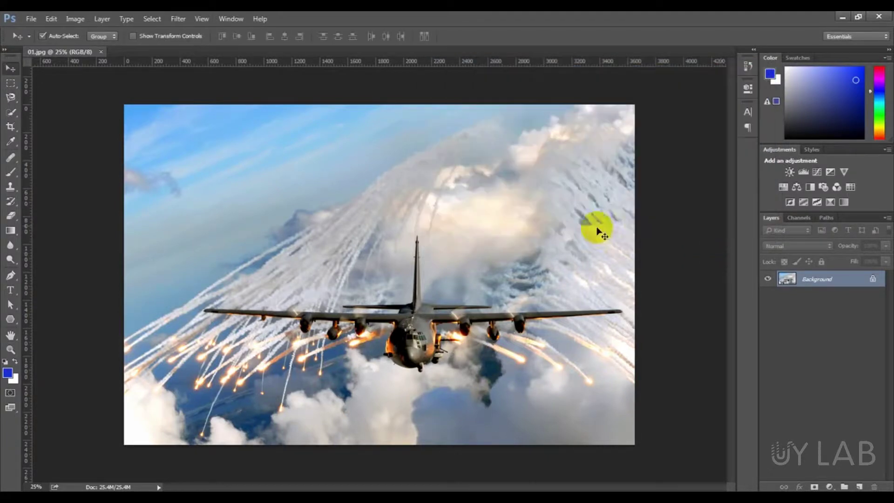
- Resize the airplane photo to a width of 2500 pixels with width and height linked to keep the proportions
left_click(74, 19)
left_click(140, 96)
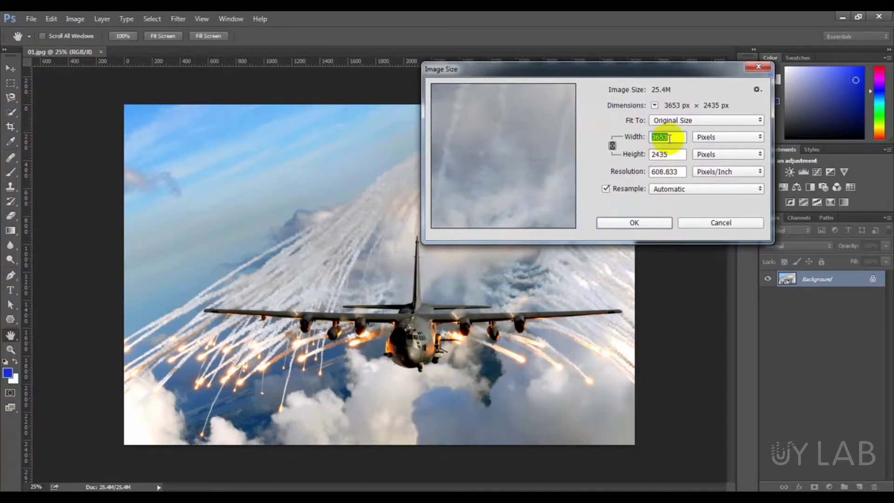
type("2500")
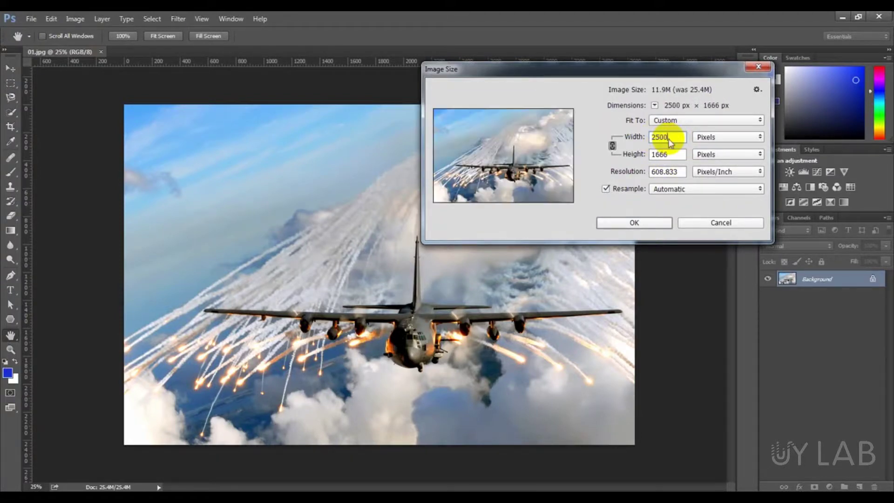
left_click(658, 224)
key("v")
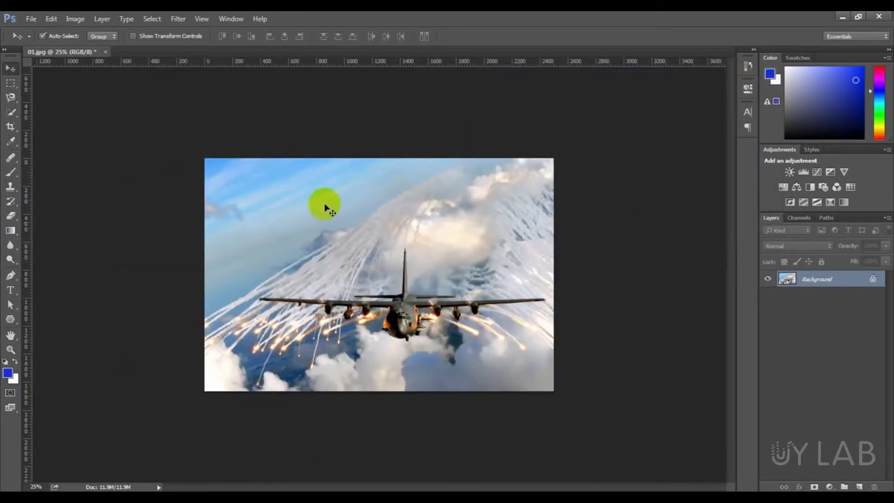
- Save the resized photo to the Desktop as a JPEG named 02 at Maximum quality 12
left_click(31, 19)
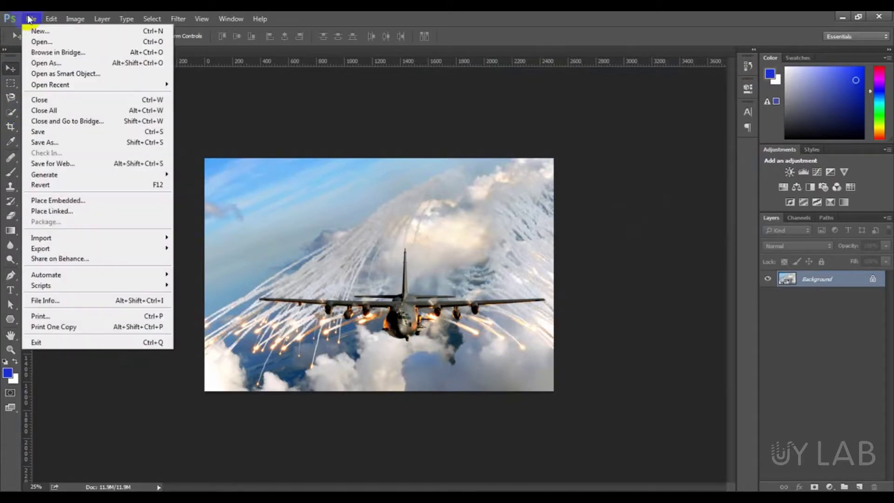
left_click(61, 145)
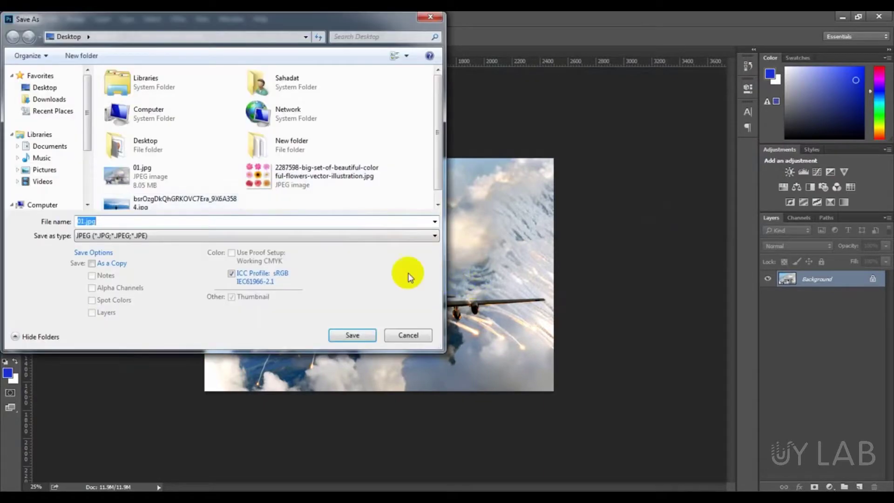
type("02")
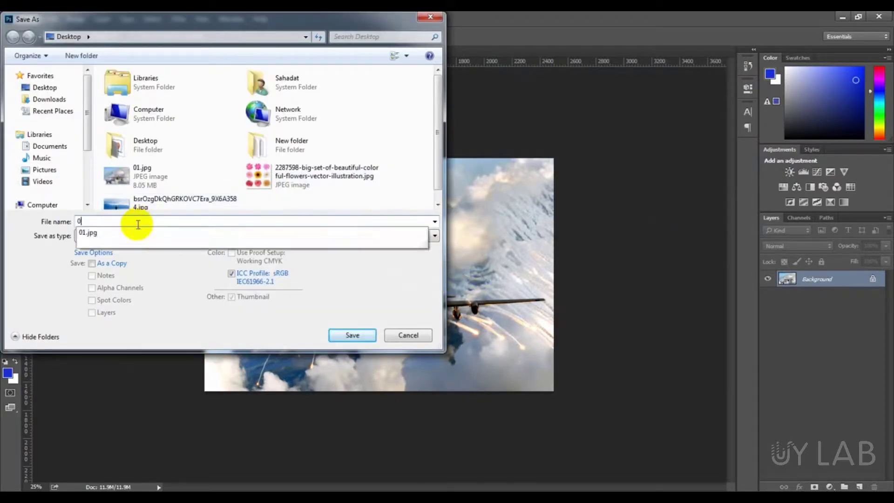
left_click(357, 334)
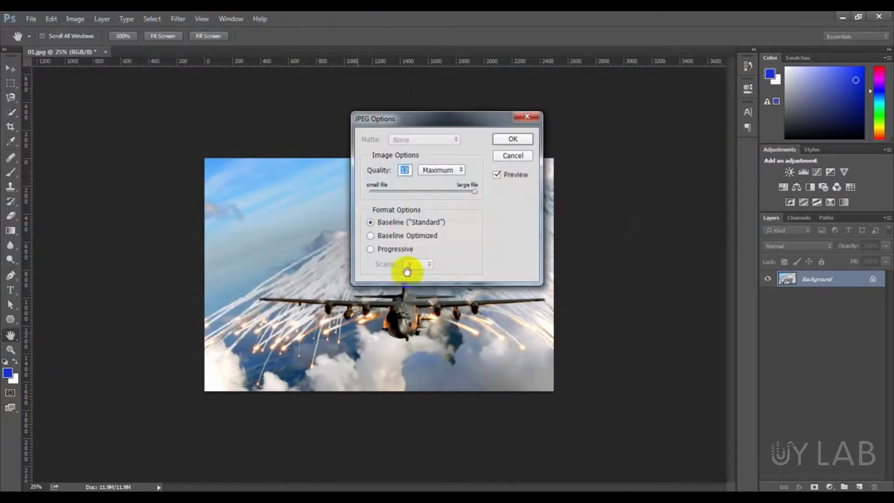
left_click(518, 140)
- Switch to the Windows desktop and check the file size of 01.jpg in its properties
left_click(843, 16)
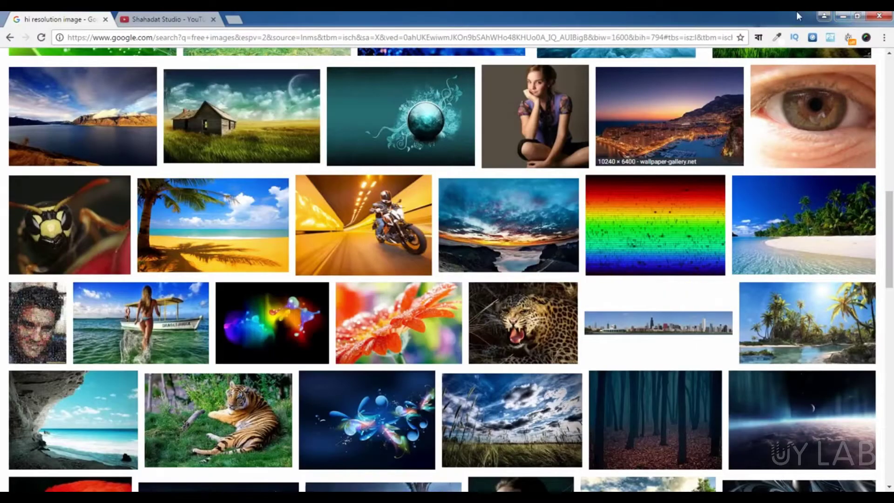
left_click(841, 15)
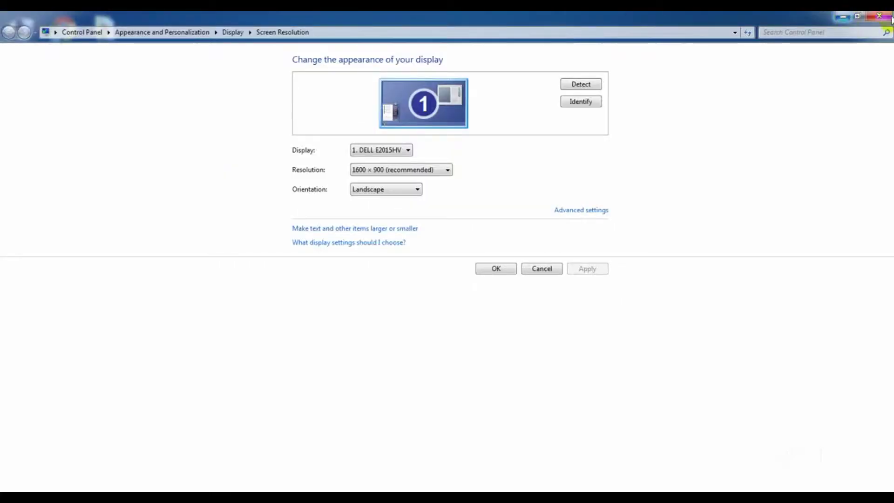
left_click(840, 15)
left_click(112, 279)
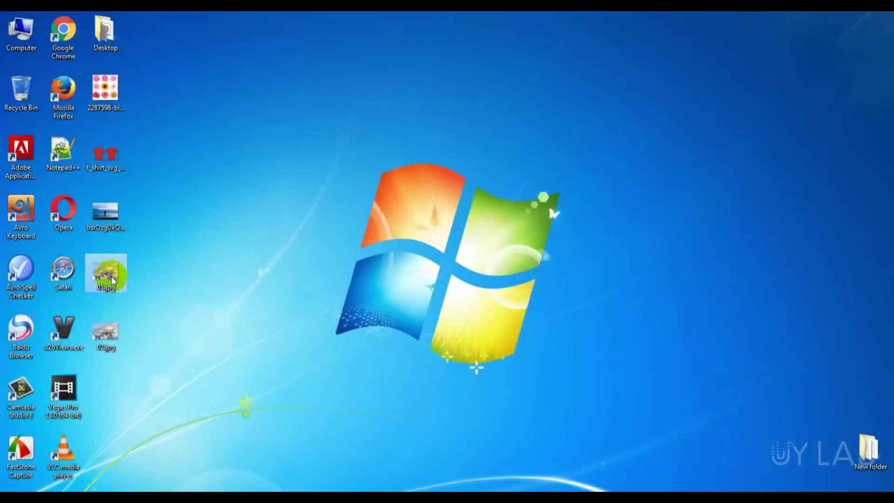
left_click(105, 333)
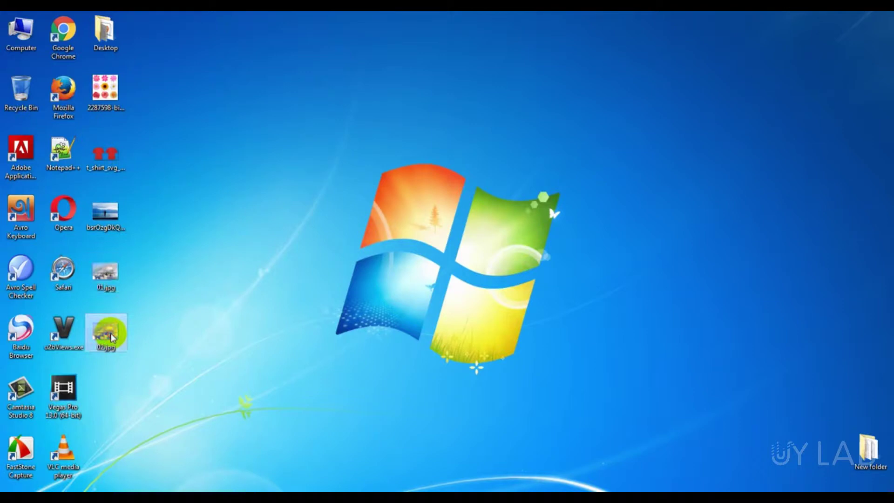
right_click(109, 287)
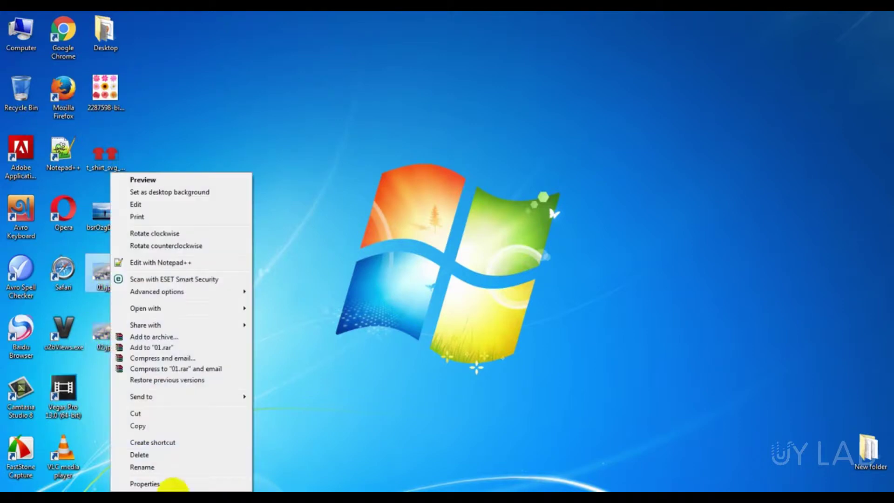
left_click(175, 485)
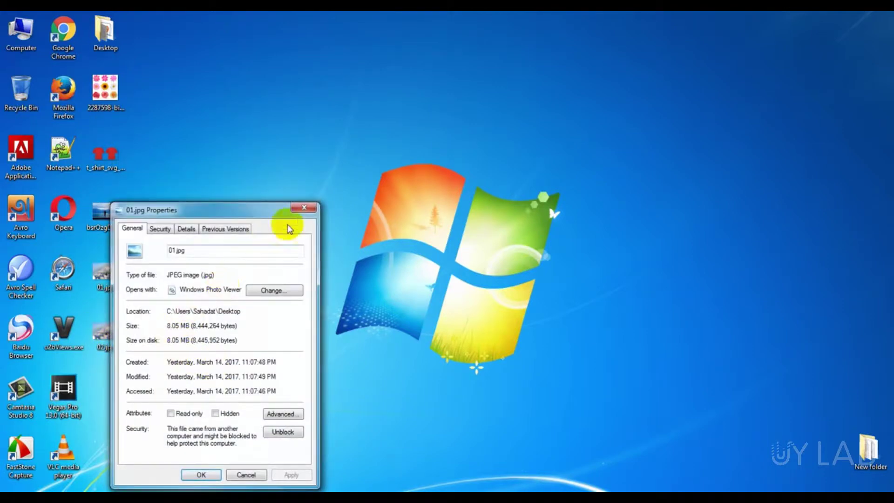
left_click(303, 208)
- Check the file size of the resized copy 02.jpg in its properties
left_click(106, 334)
right_click(107, 338)
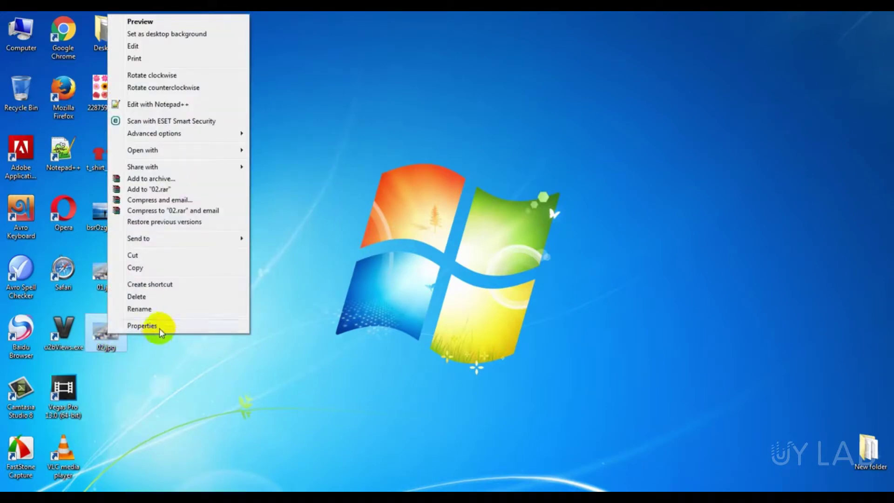
left_click(160, 331)
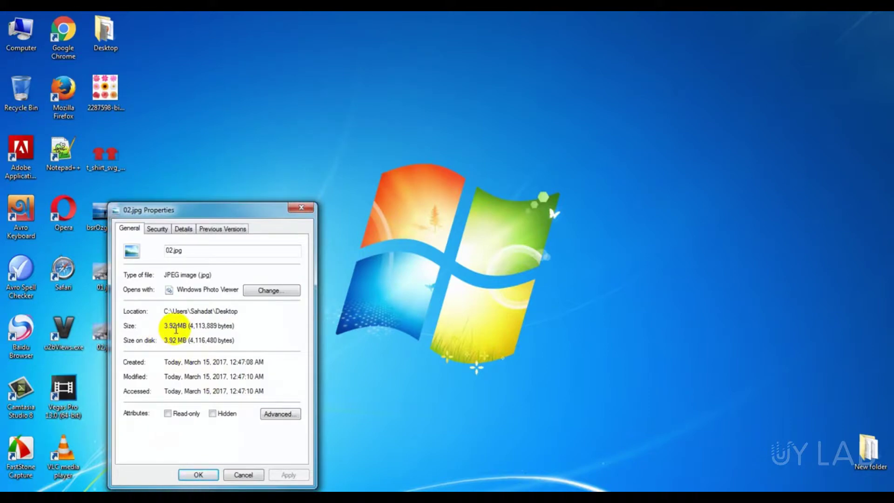
left_click(198, 475)
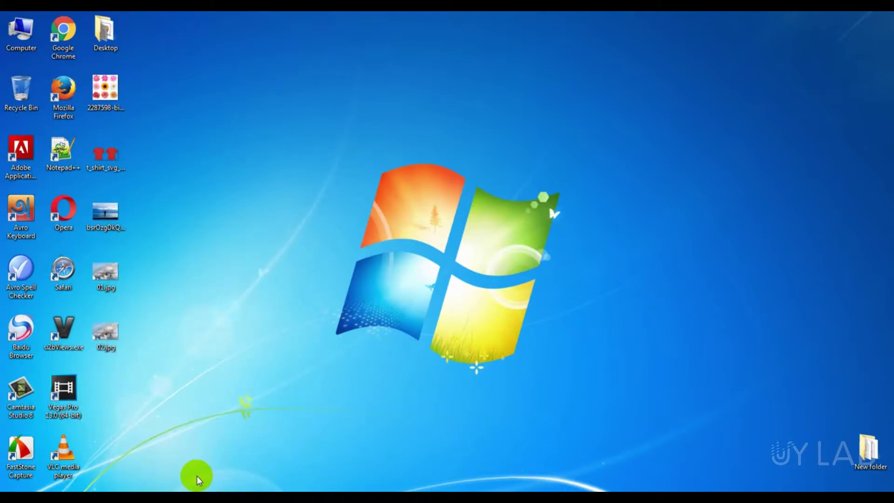
- Compare 01.jpg and 02.jpg visually in Windows Photo Viewer, then close the viewer
double_click(108, 275)
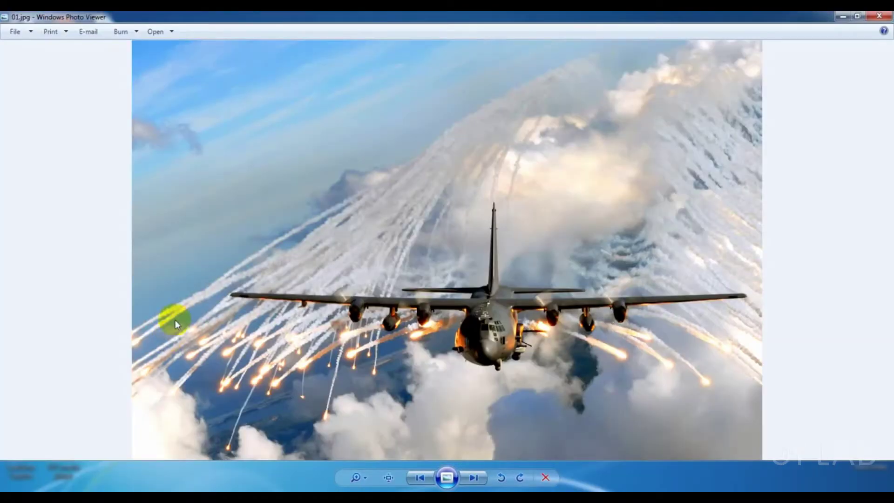
left_click(479, 478)
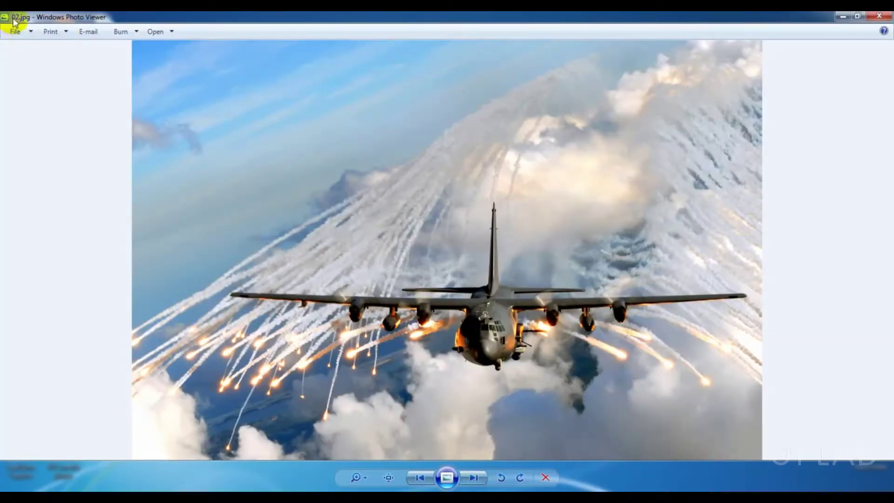
left_click(419, 476)
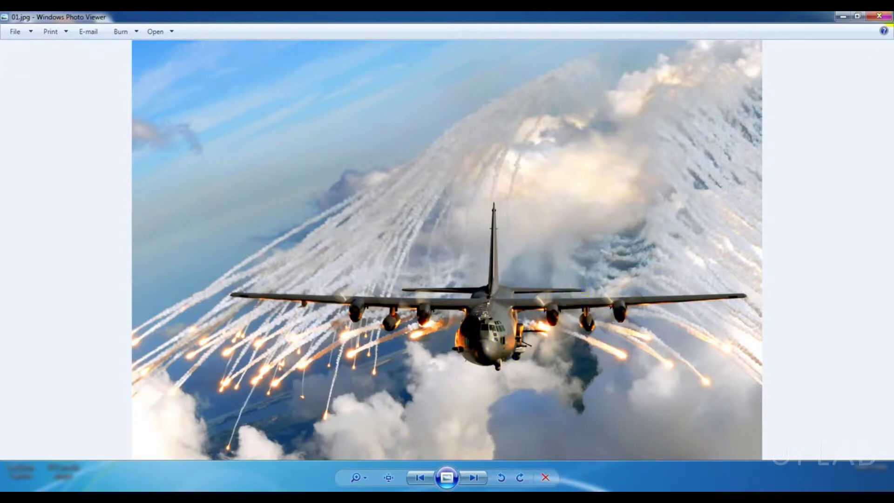
left_click(878, 17)
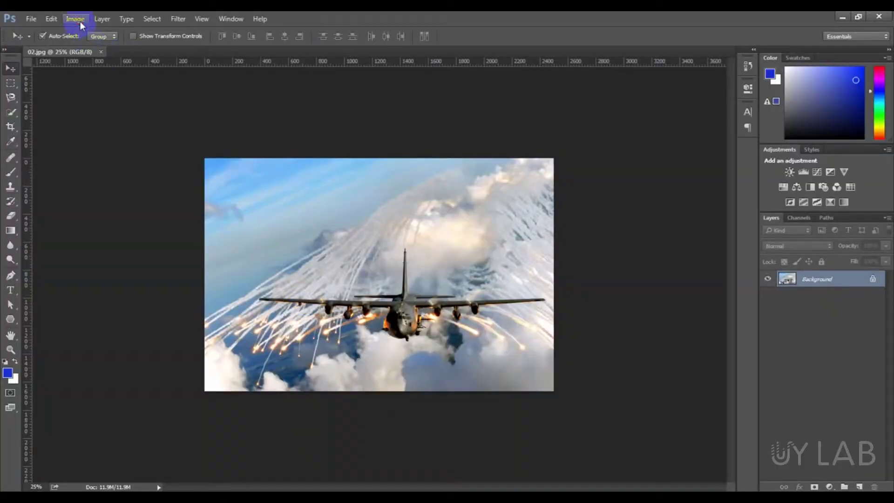
- Switch back to Photoshop and resize 02.jpg to a width of 1920 pixels with width and height linked
left_click(80, 21)
left_click(117, 95)
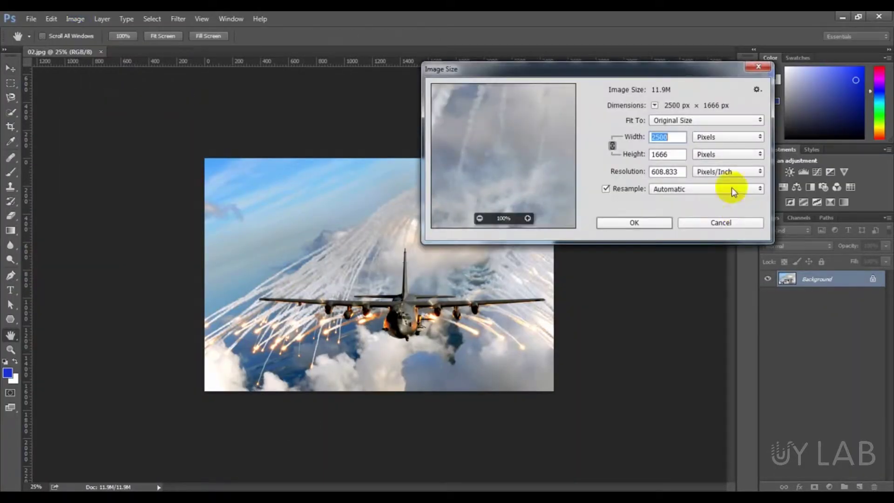
double_click(681, 136)
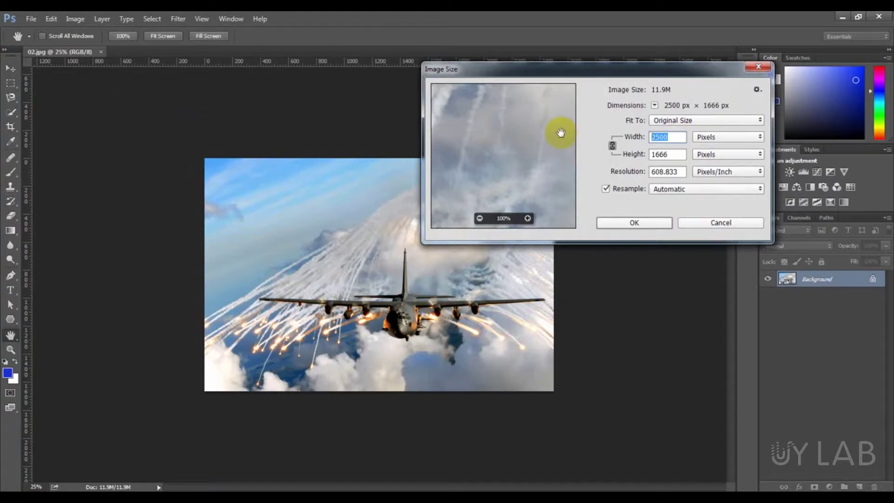
type("19")
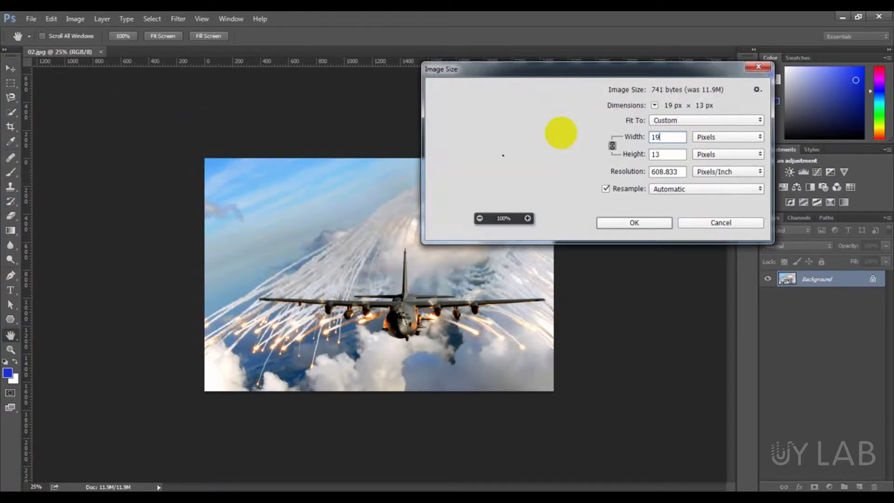
type("20")
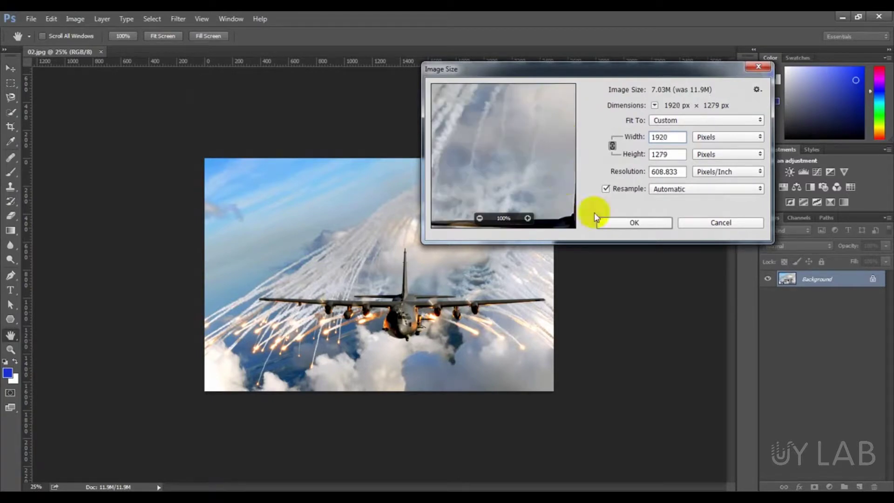
left_click(650, 222)
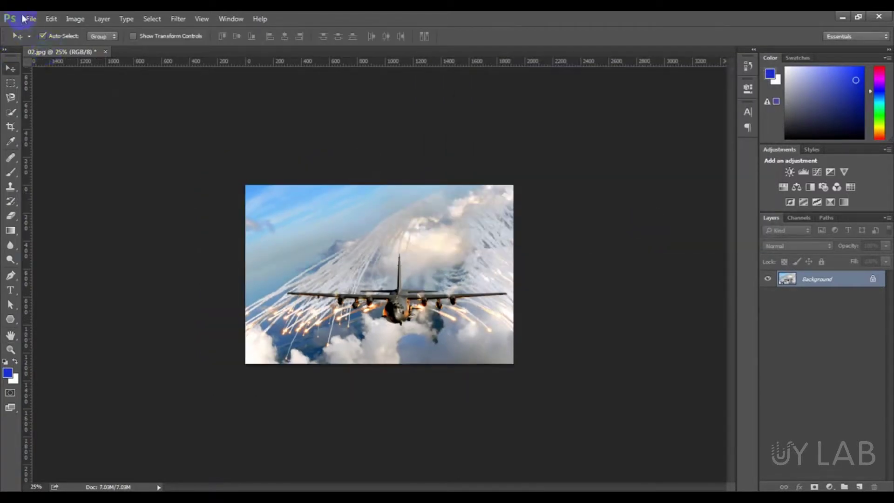
- Save the resized photo to the Desktop as a separate JPEG named 03
left_click(29, 18)
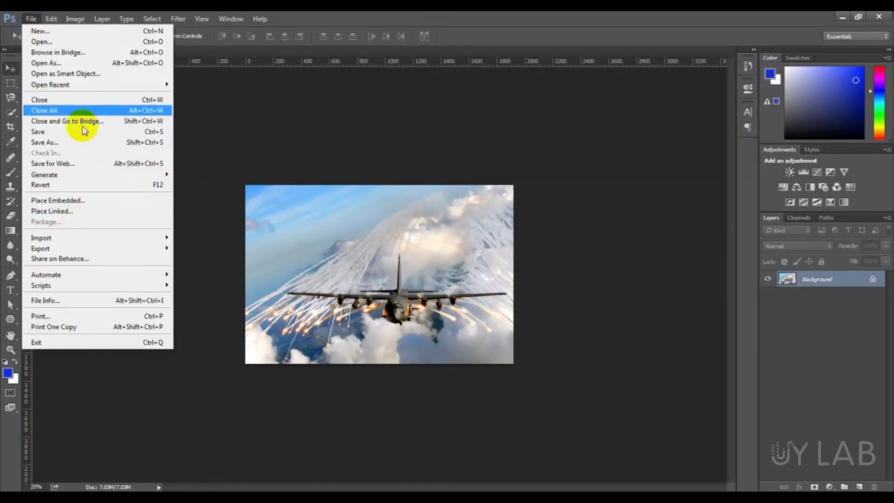
left_click(82, 141)
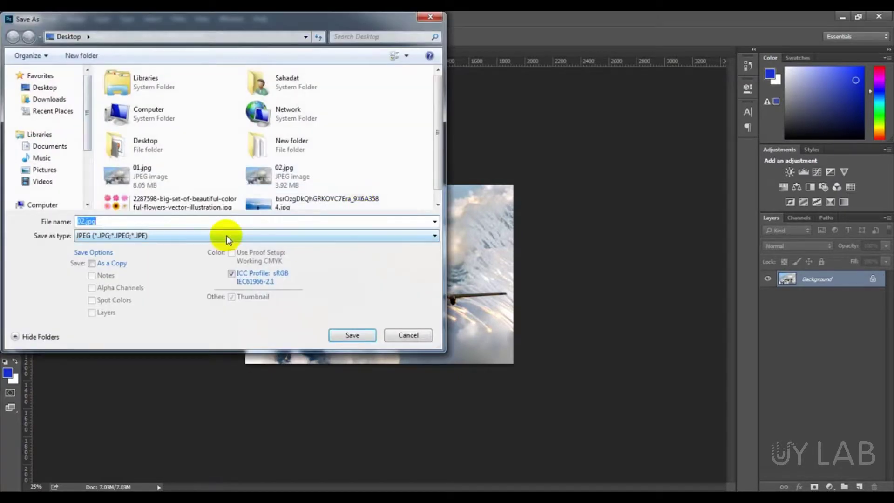
type("03")
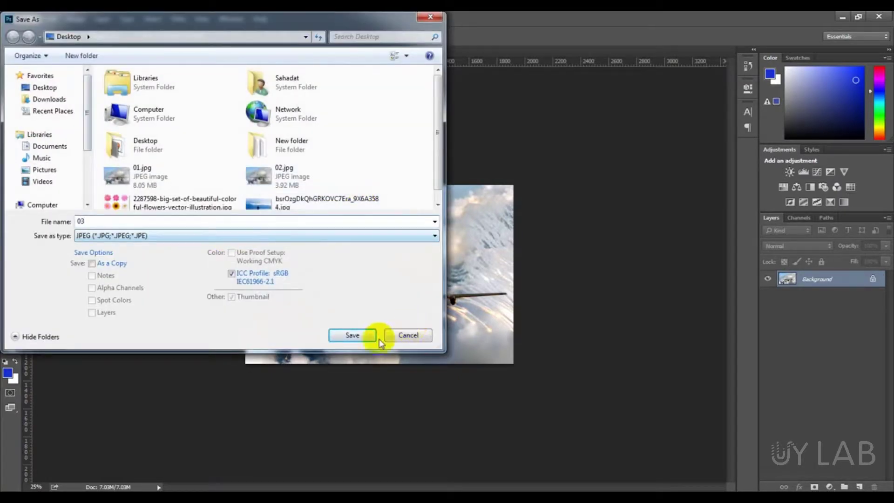
left_click(361, 340)
left_click(510, 142)
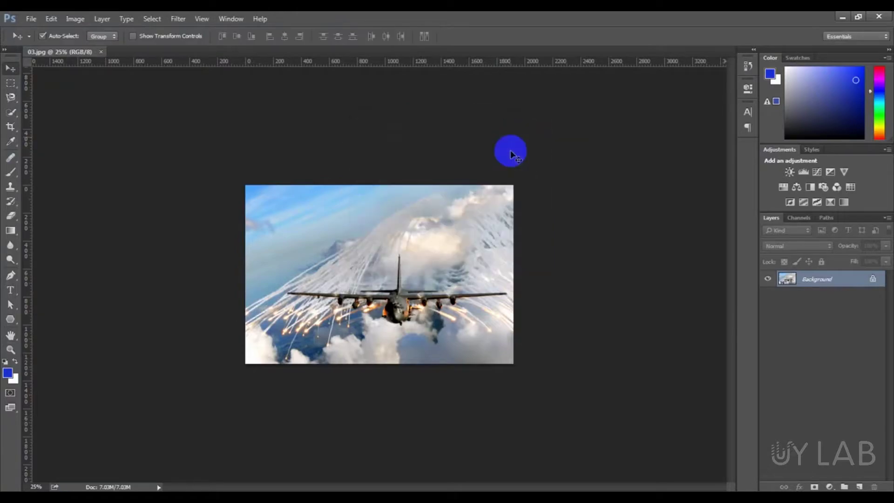
- Return to the Windows desktop and check the file size of 03.jpg in its properties
left_click(841, 16)
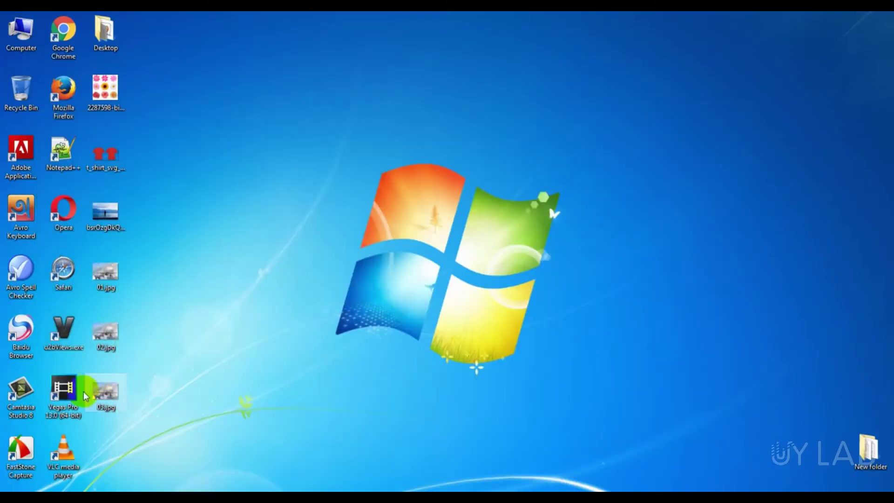
right_click(103, 391)
left_click(139, 373)
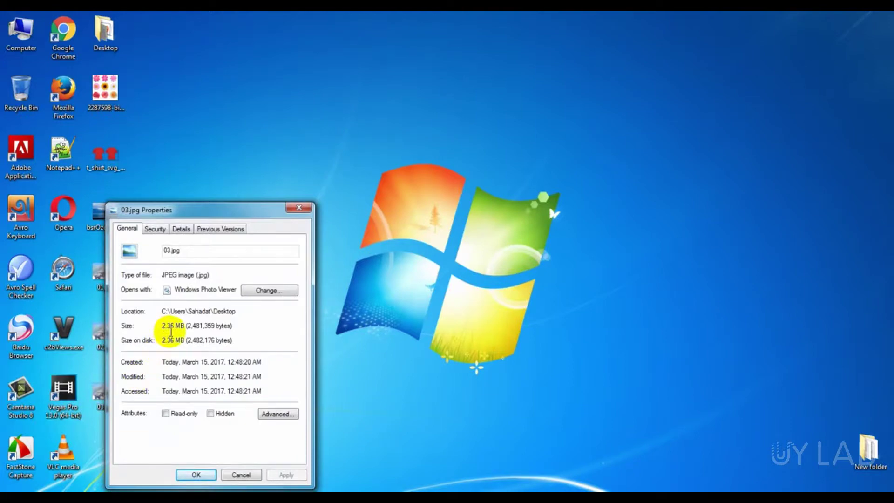
key("Escape")
- Compare the visual quality of 01.jpg, 02.jpg and 03.jpg in Windows Photo Viewer and close the viewer
double_click(107, 275)
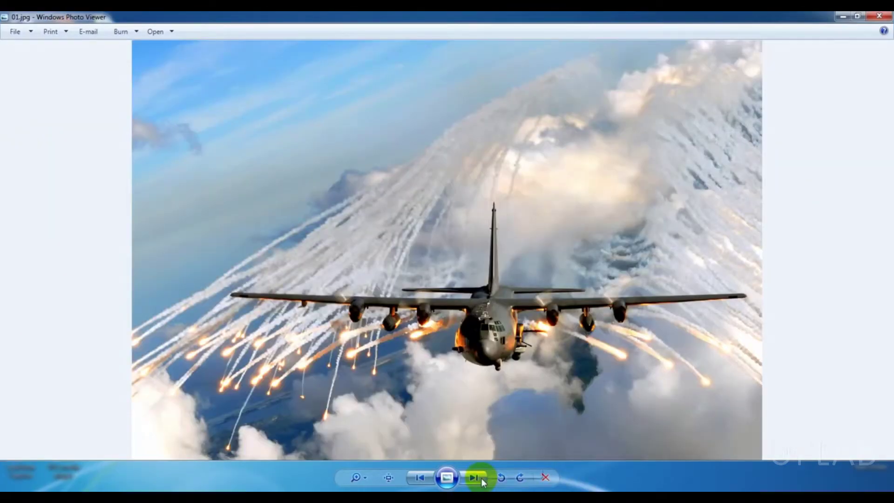
left_click(473, 477)
left_click(473, 477)
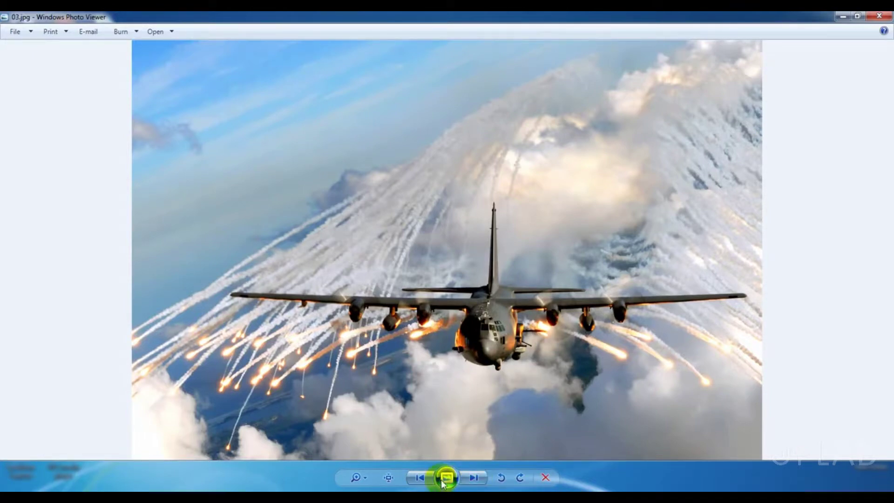
left_click(422, 477)
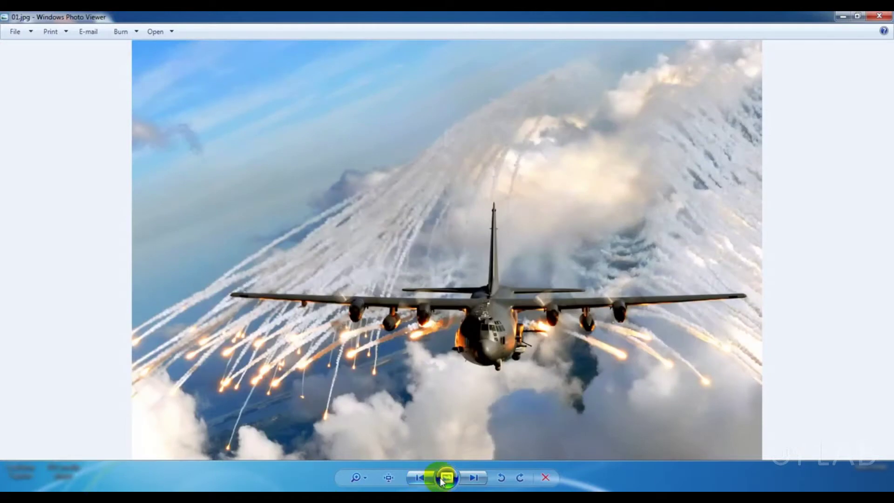
left_click(480, 477)
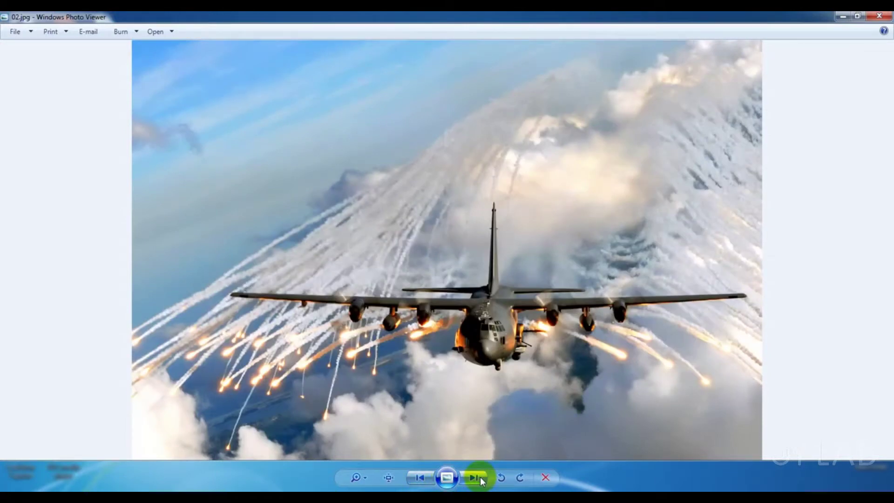
left_click(479, 477)
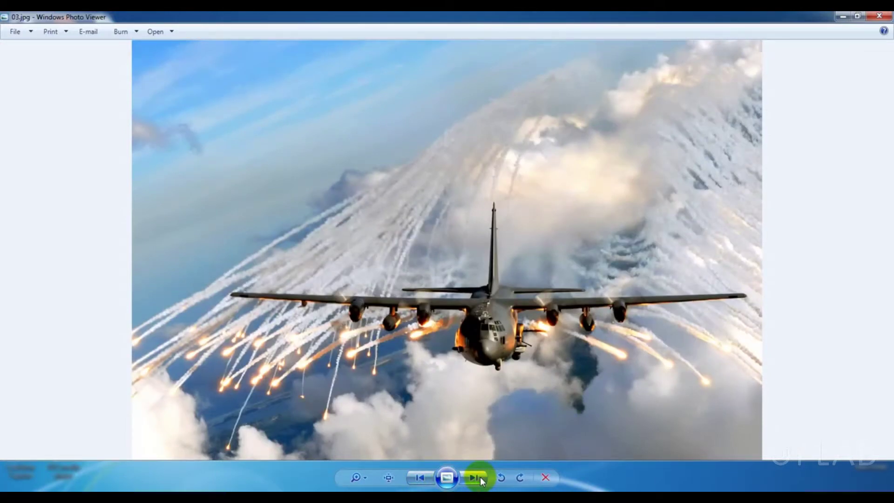
left_click(879, 16)
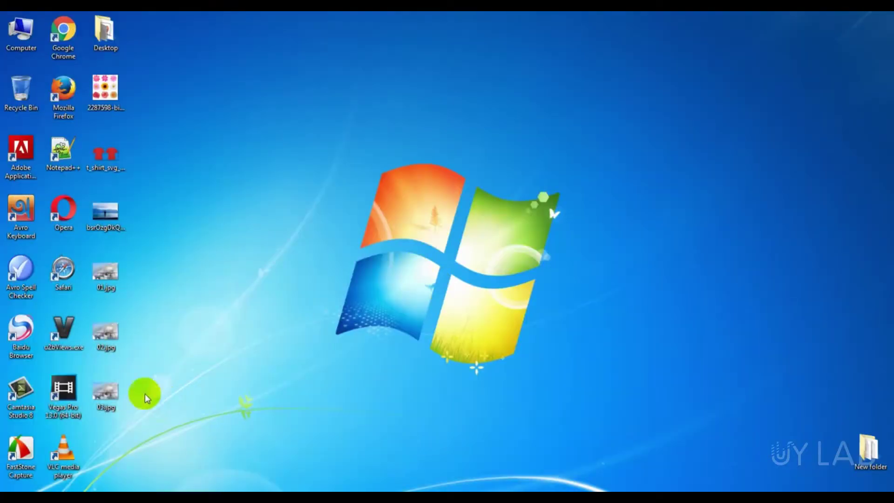
- Recheck the size and size on disk of 03.jpg in its file properties
right_click(109, 390)
left_click(136, 382)
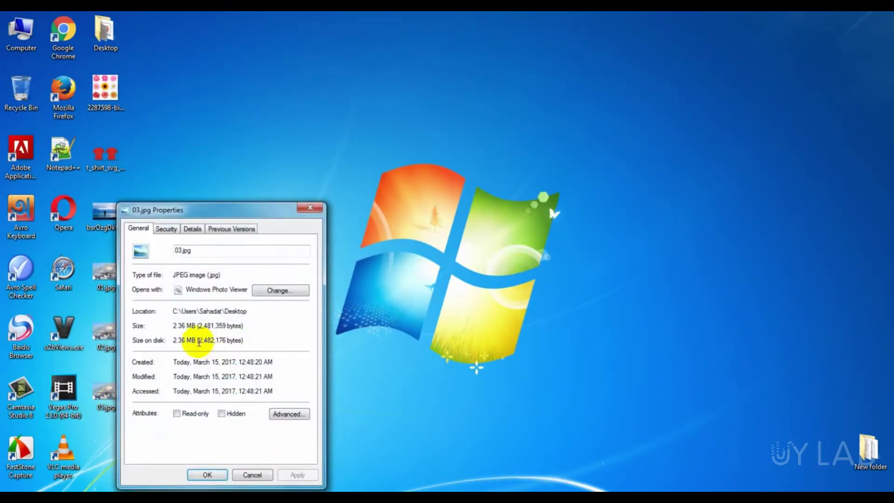
left_click(310, 209)
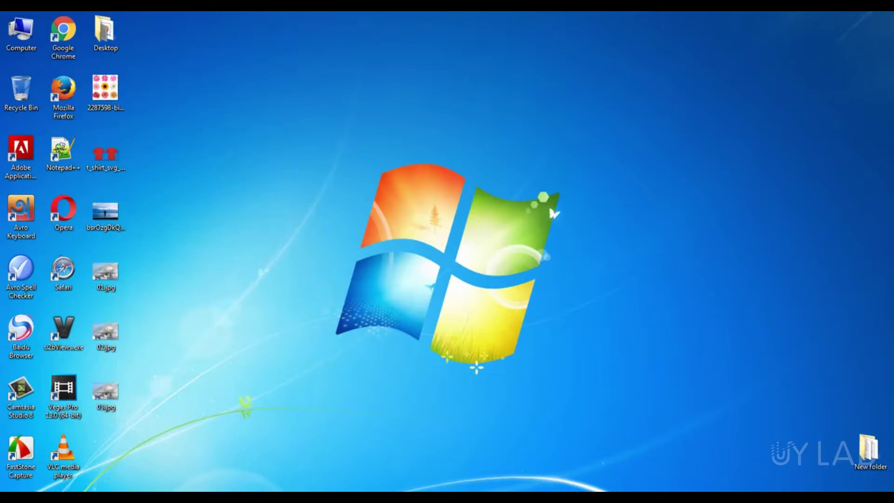
- Switch back to Photoshop, open the photo in Save for Web and choose JPEG as the output format
left_click(182, 497)
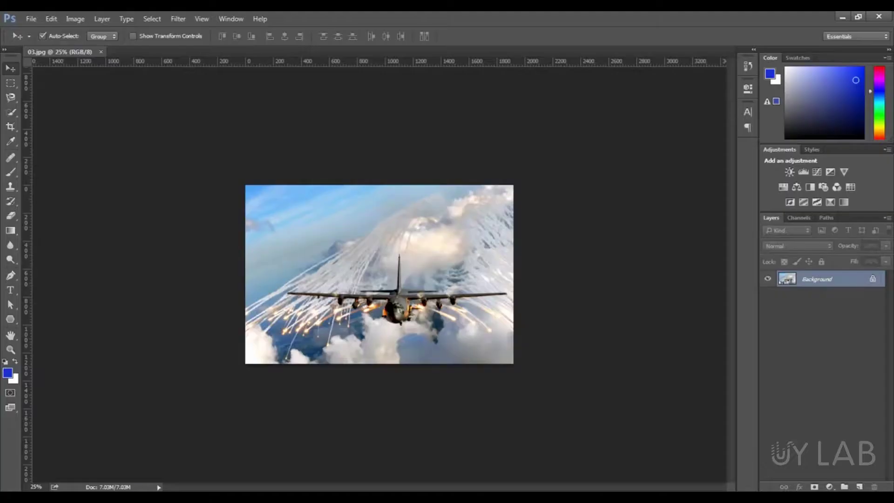
left_click(228, 349)
left_click(31, 19)
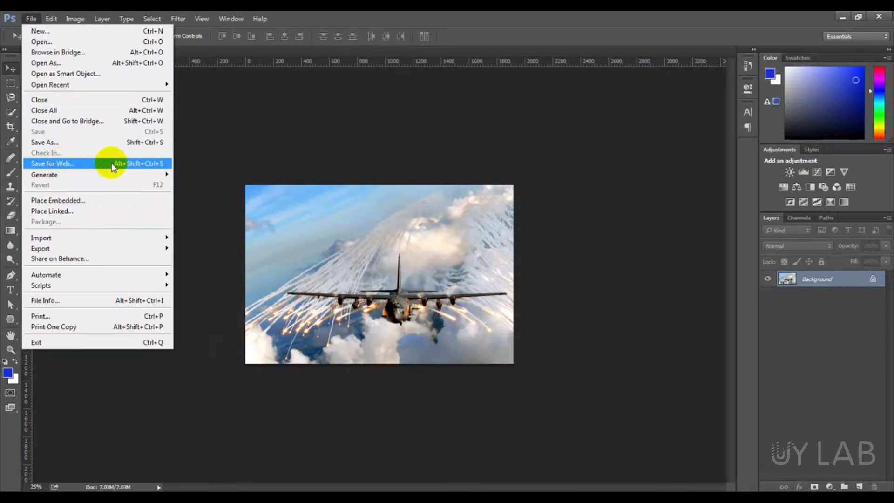
left_click(155, 168)
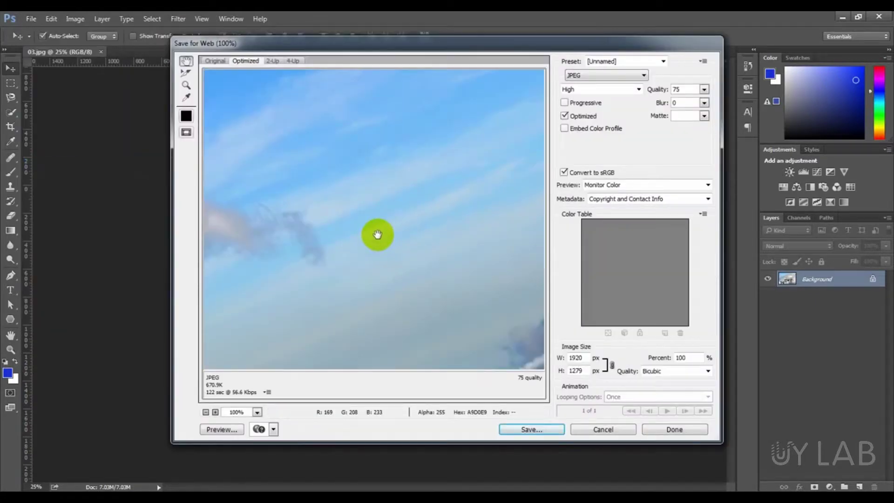
left_click(635, 76)
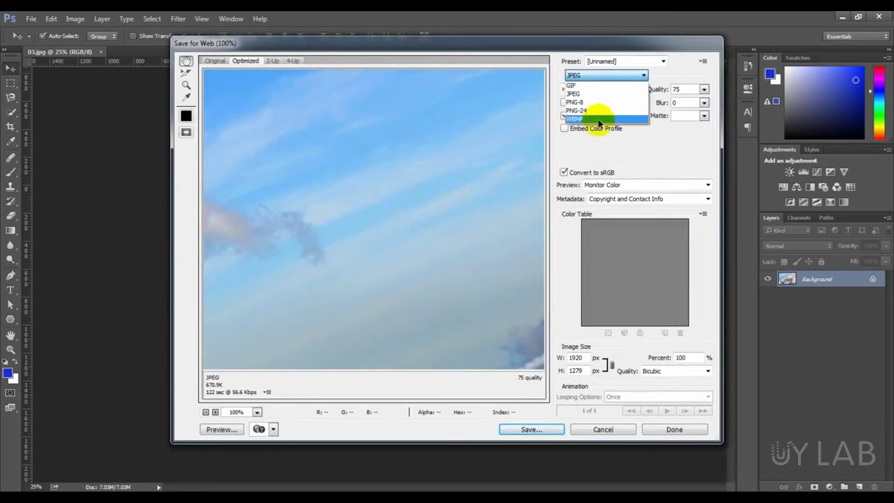
left_click(592, 94)
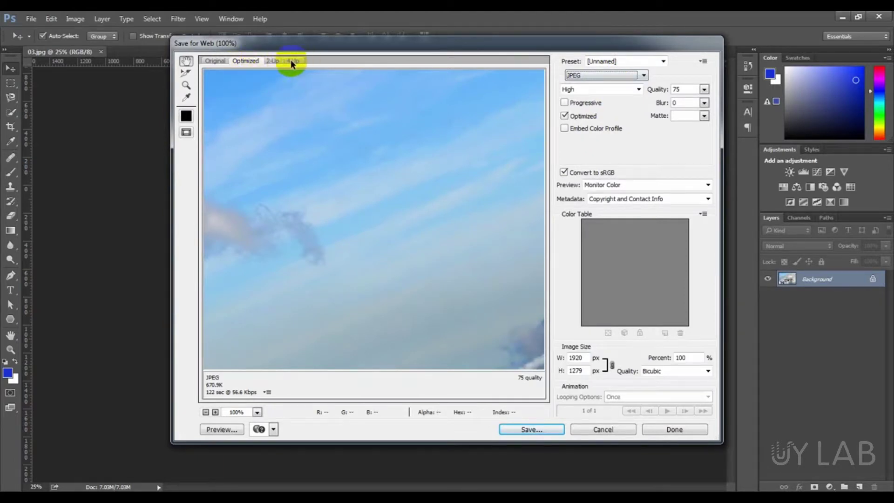
- Compare the original and optimized versions in the Save for Web previews, examining the aircraft's detail side by side in 2-Up view
left_click(215, 61)
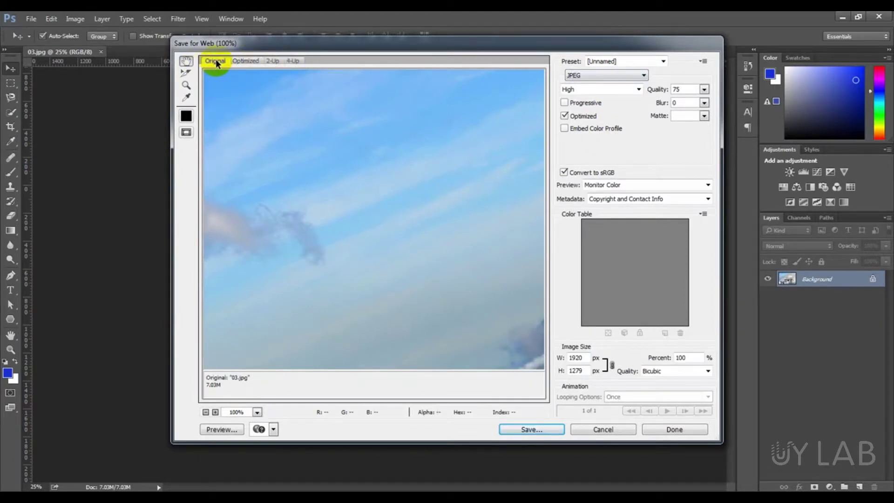
left_click(250, 60)
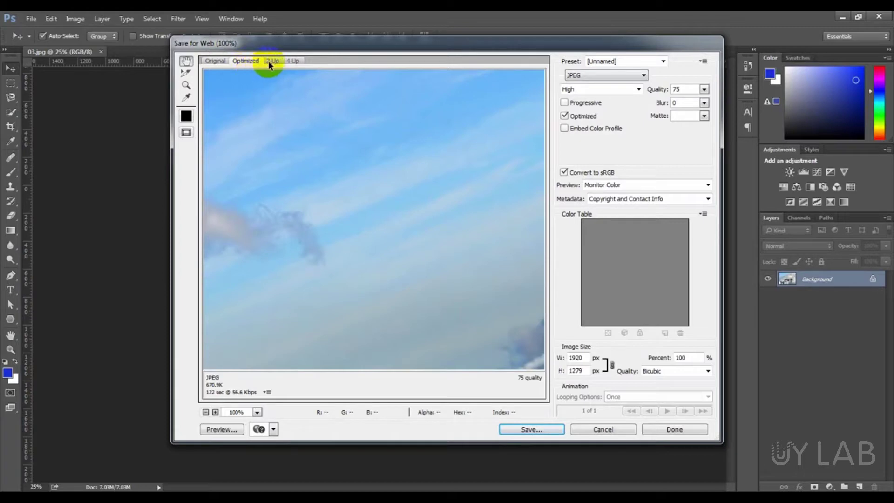
left_click(270, 61)
left_click(292, 62)
left_click(272, 64)
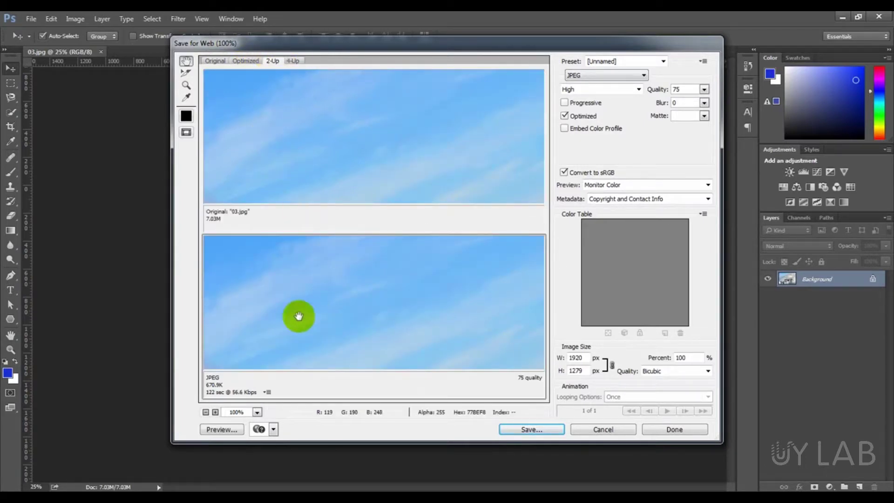
mouse_move(299, 316)
left_mouse_down()
mouse_move(315, 323)
mouse_move(224, 250)
left_mouse_up()
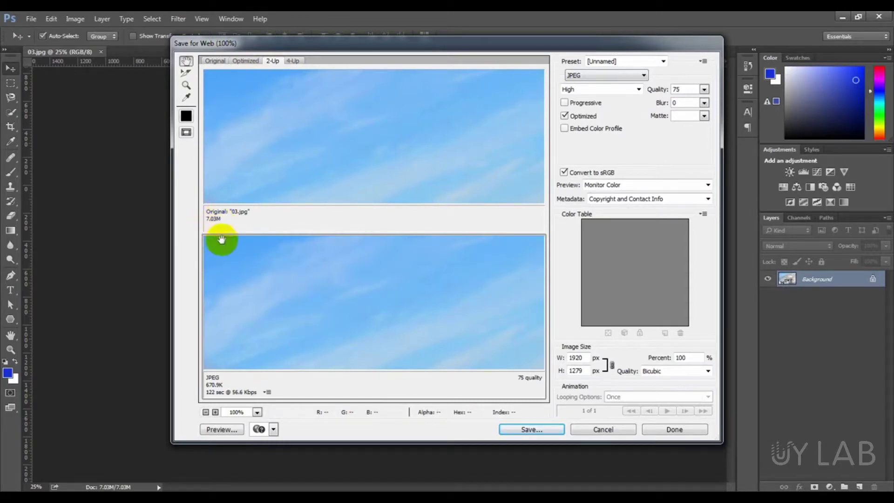
left_click_drag(248, 334, 322, 201)
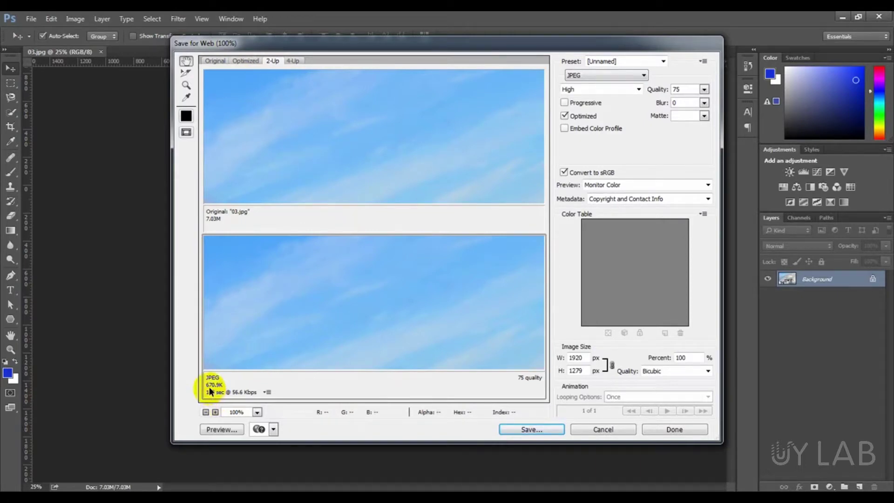
mouse_move(311, 341)
left_mouse_down()
mouse_move(467, 311)
mouse_move(359, 267)
mouse_move(371, 263)
mouse_move(338, 276)
left_mouse_up()
left_click_drag(400, 314, 363, 224)
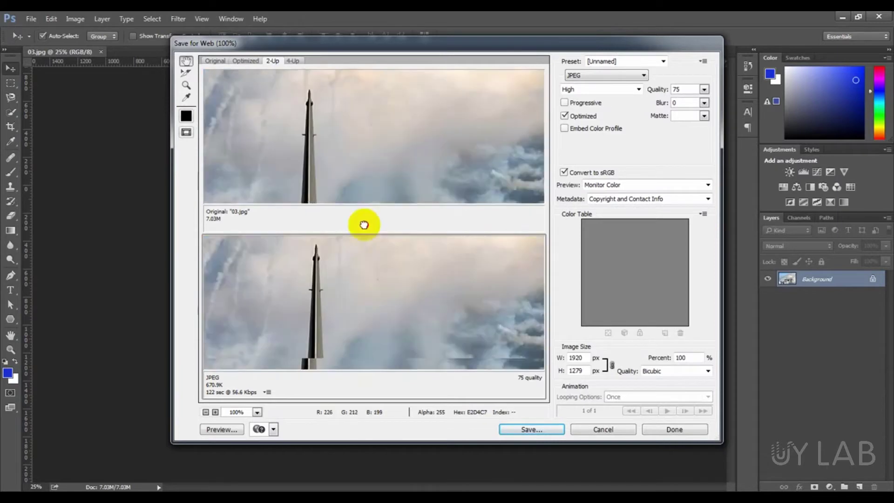
left_click_drag(362, 351, 434, 320)
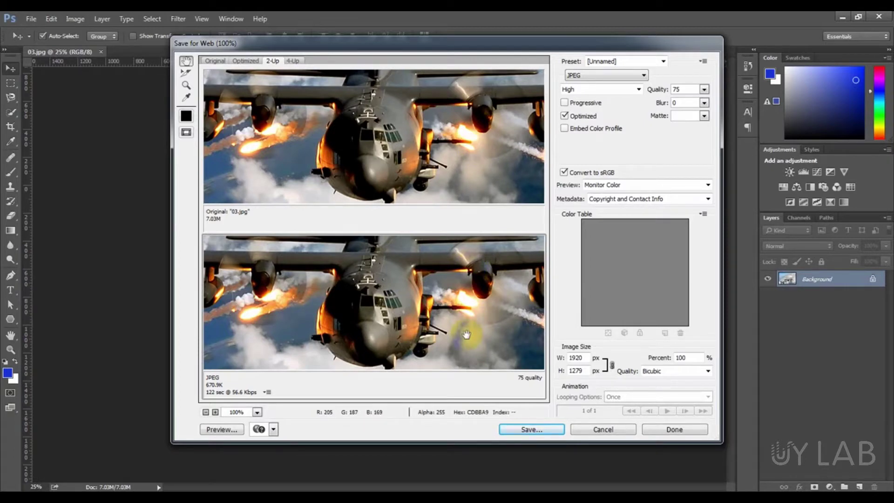
- Choose High JPEG quality and save the optimized image to the Desktop as 04
left_click(638, 89)
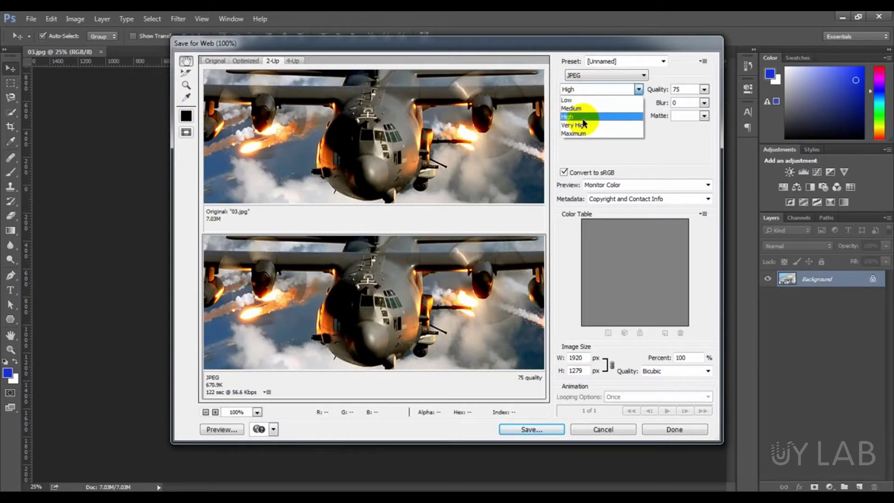
left_click(582, 119)
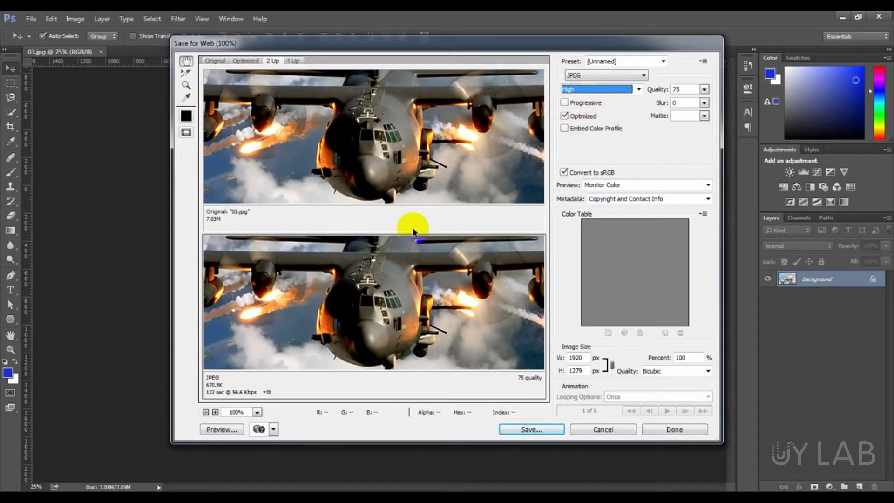
left_click(528, 432)
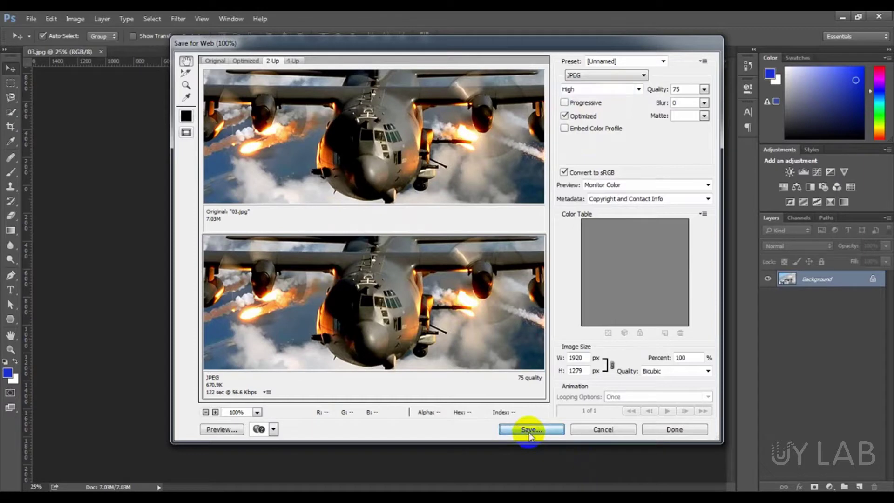
left_click(464, 273)
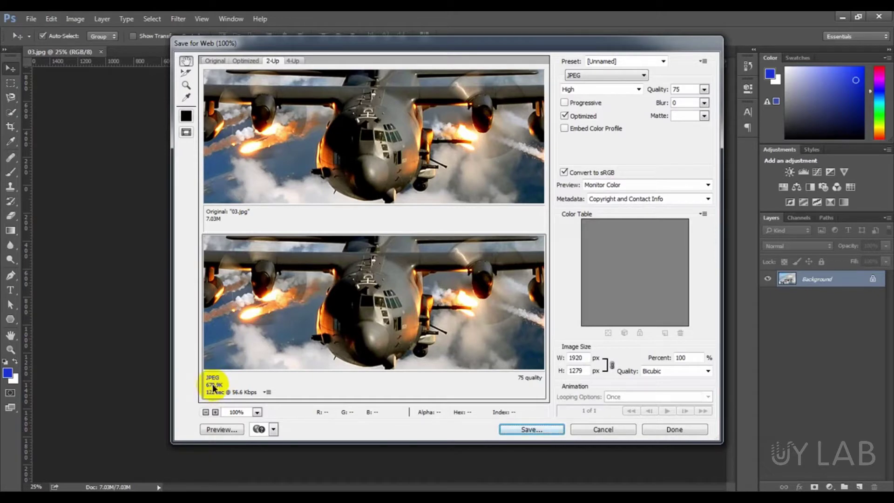
left_click(517, 428)
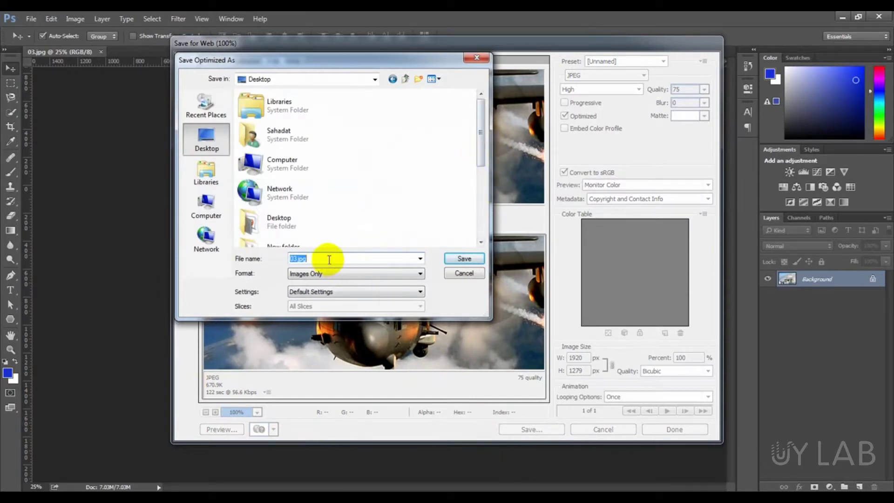
type("04")
left_click(475, 260)
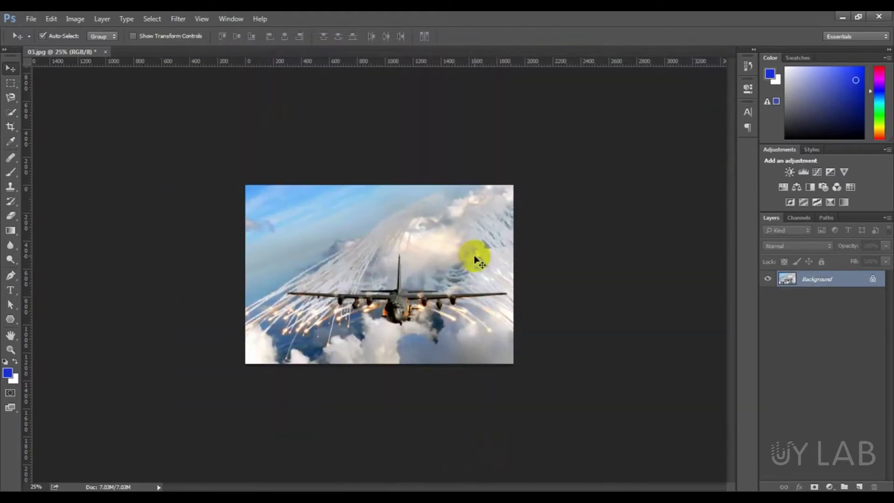
- Return to the Windows desktop and compare the file sizes of 03.jpg and 04.jpg in their properties
left_click(843, 16)
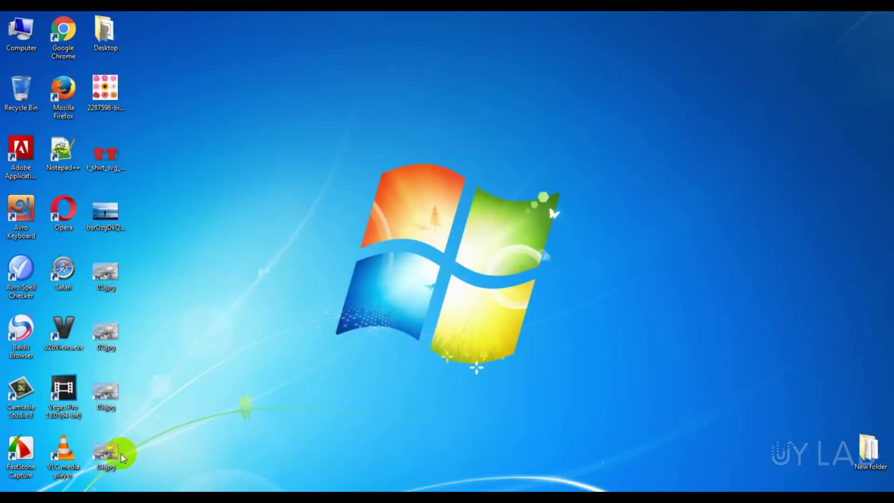
right_click(106, 393)
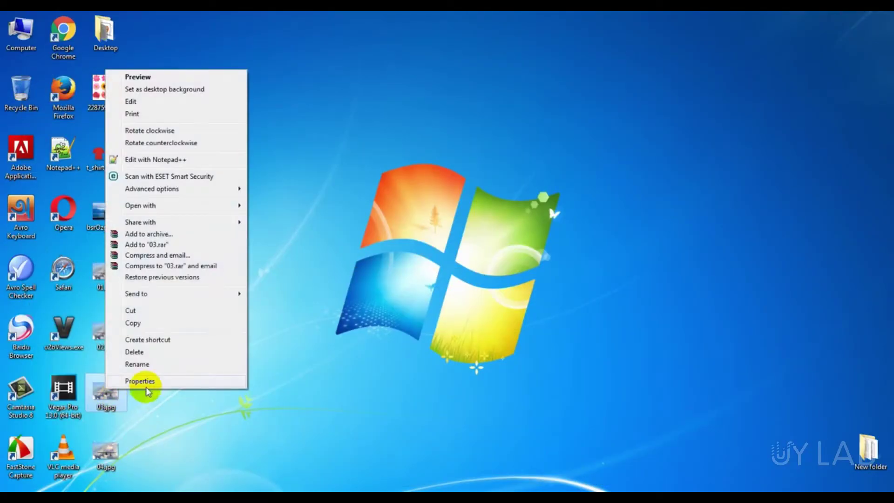
left_click(145, 384)
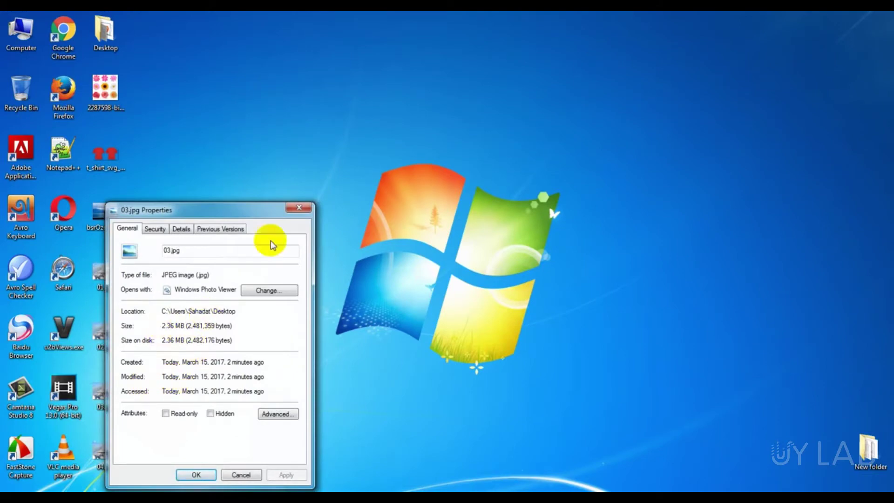
left_click(299, 210)
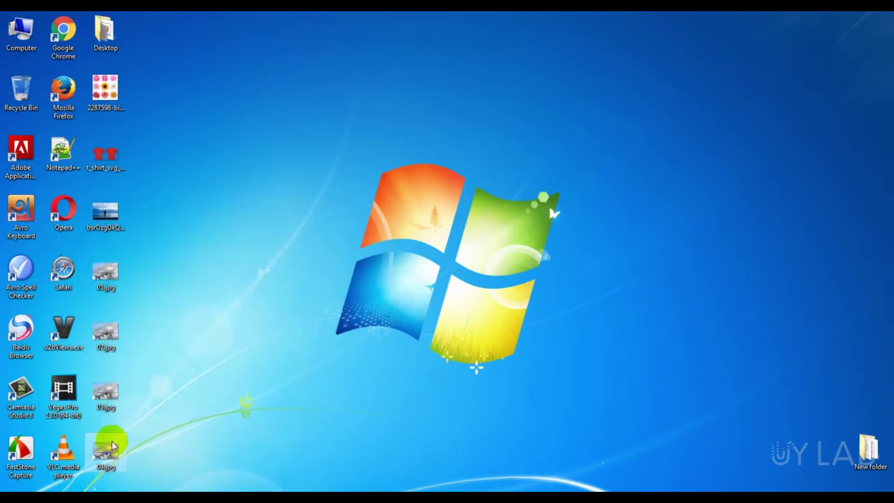
right_click(112, 440)
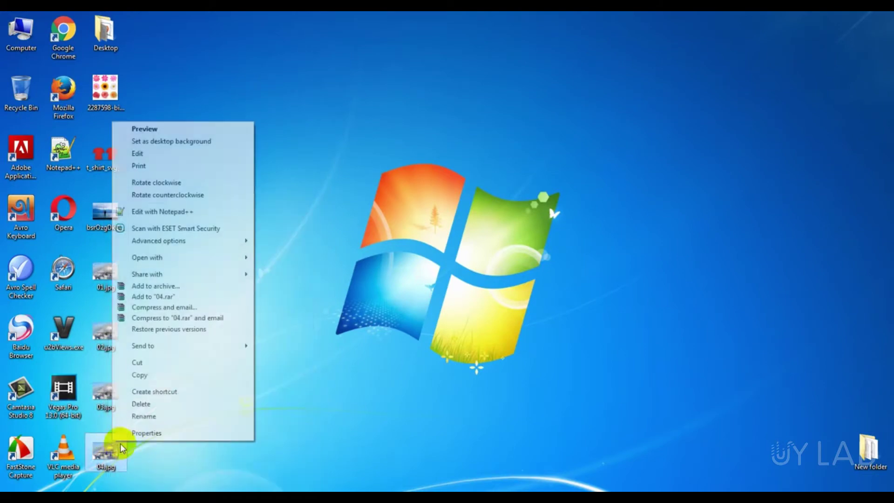
left_click(146, 433)
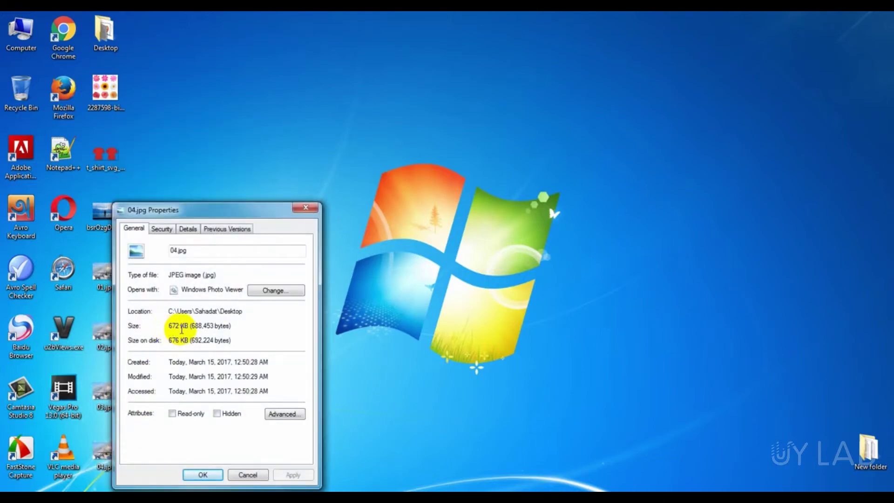
left_click(305, 208)
- Browse the aircraft photos from 01.jpg onward in Windows Photo Viewer to compare their quality, and close the viewer
double_click(112, 271)
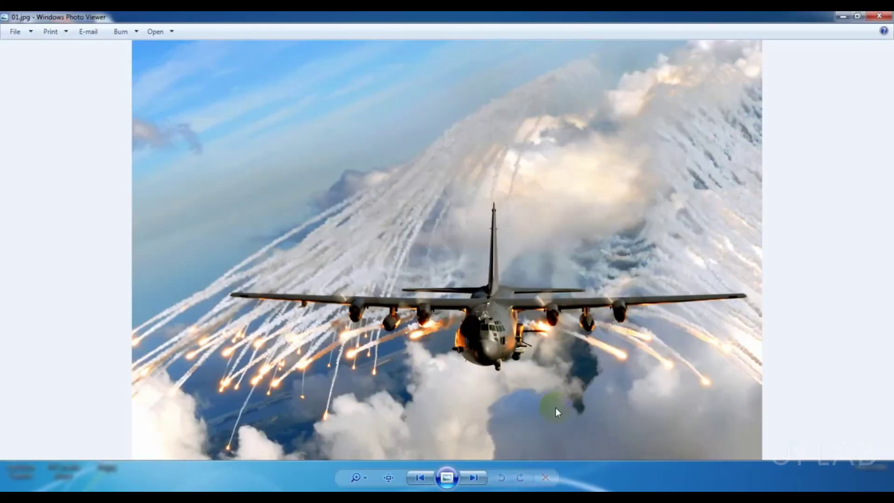
left_click(474, 481)
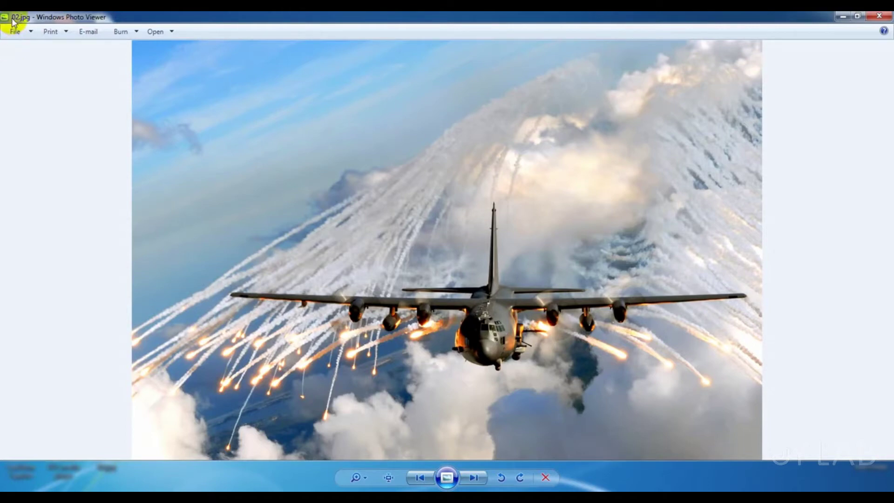
left_click(476, 479)
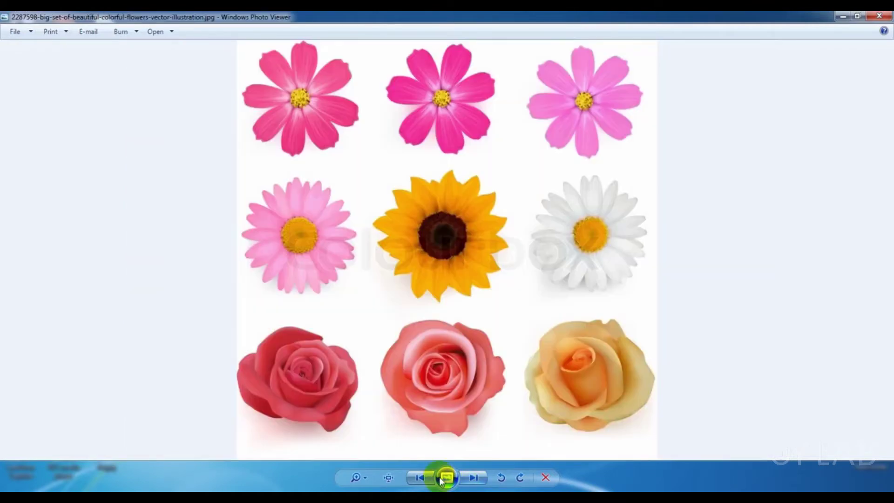
left_click(420, 477)
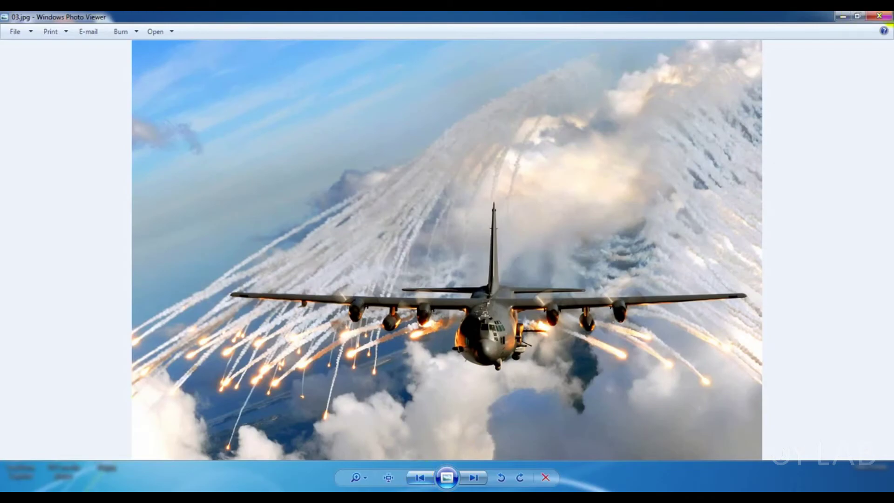
left_click(880, 18)
- Check the file details of 01.jpg against the size and size on disk of 04.jpg
left_click(115, 275)
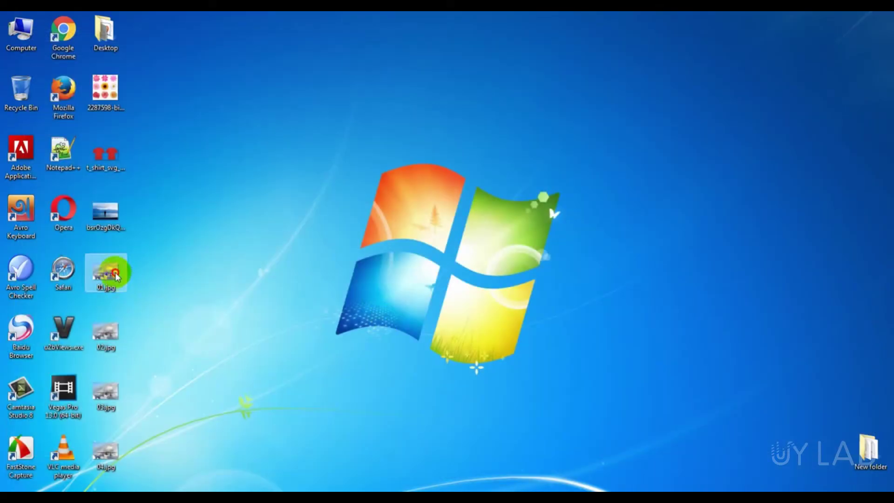
mouse_move(115, 275)
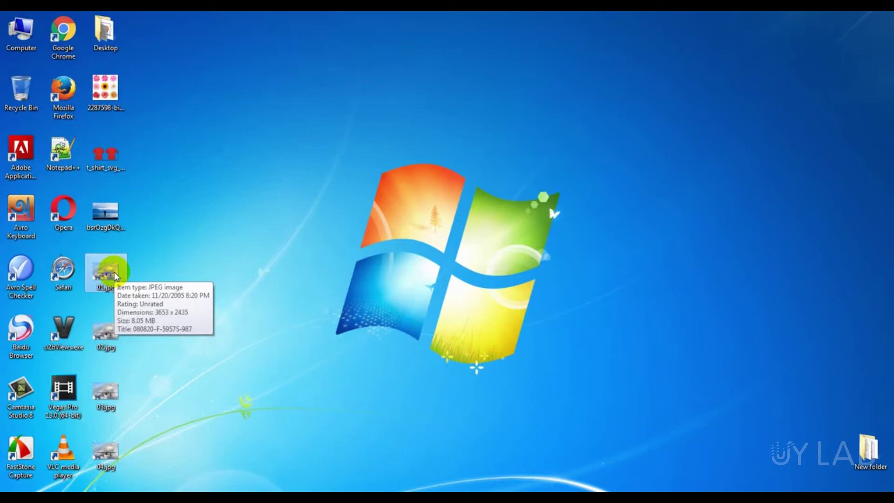
left_click(111, 459)
right_click(114, 460)
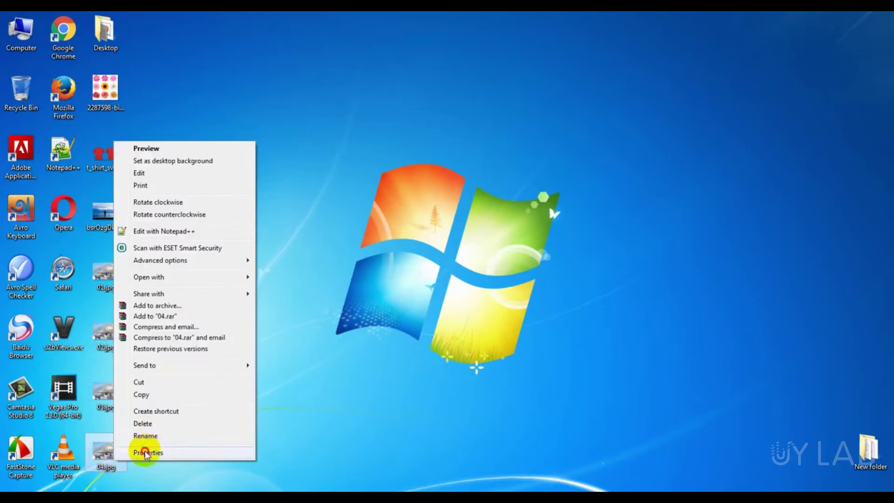
left_click(146, 452)
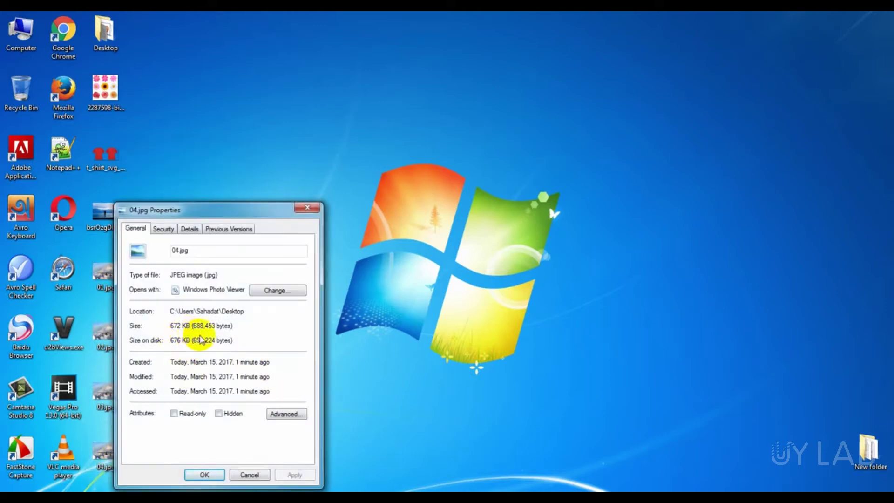
left_click(307, 209)
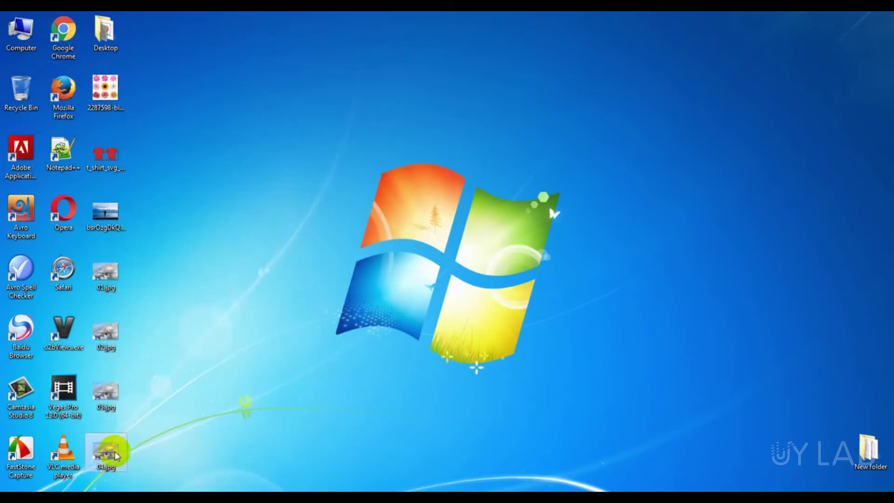
mouse_move(117, 453)
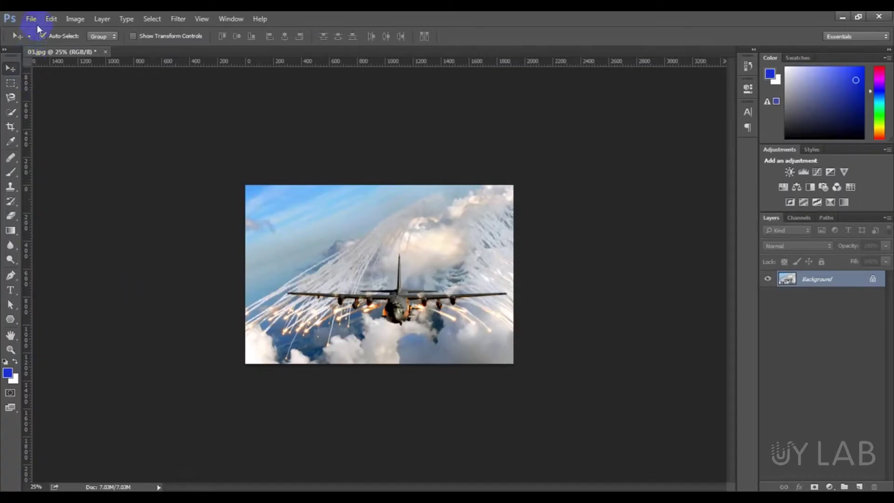
- Open Save for Web, choose Medium JPEG quality, and compare the aircraft in the original and optimized previews
left_click(31, 19)
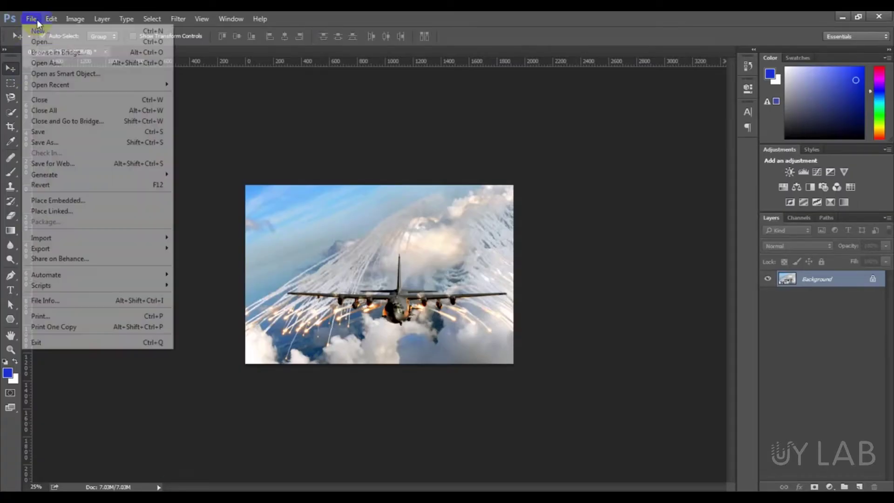
left_click(90, 164)
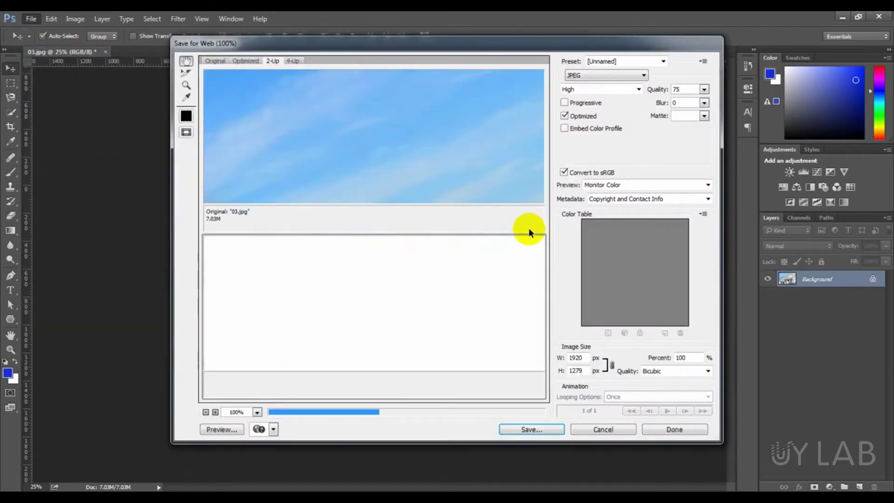
left_click(638, 89)
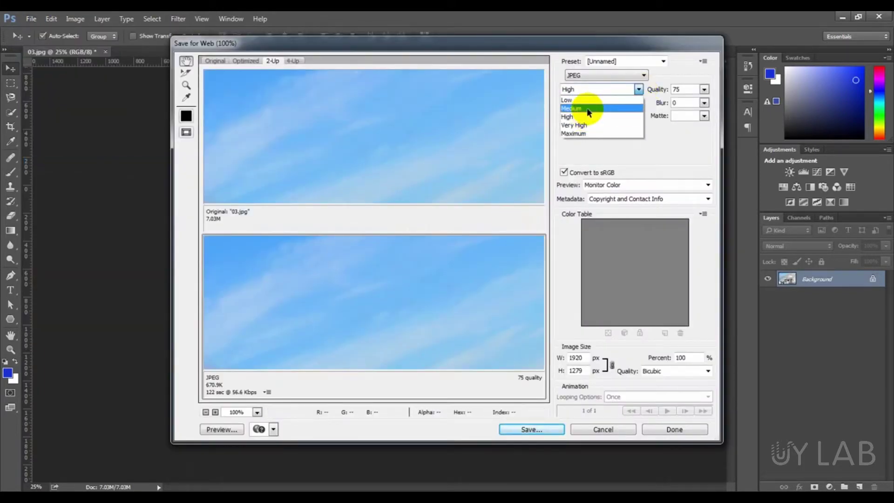
left_click(586, 108)
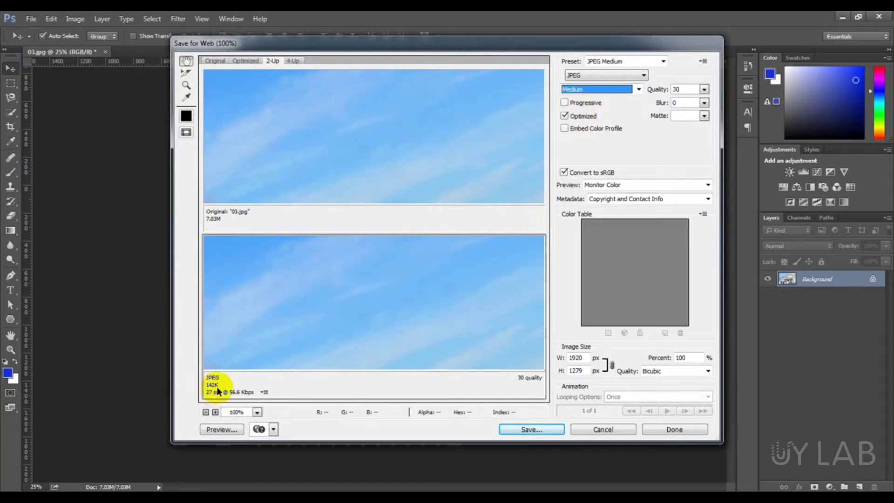
left_click_drag(479, 329, 403, 161)
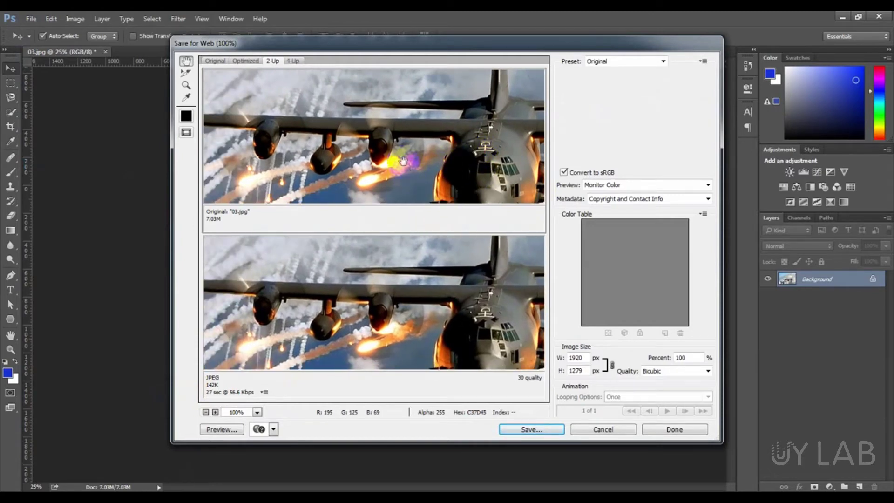
left_click(381, 330)
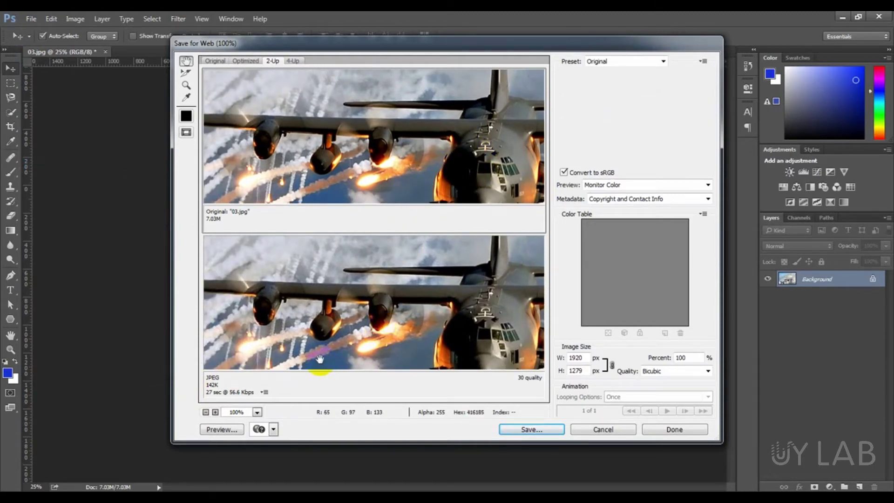
left_click_drag(413, 150, 449, 148)
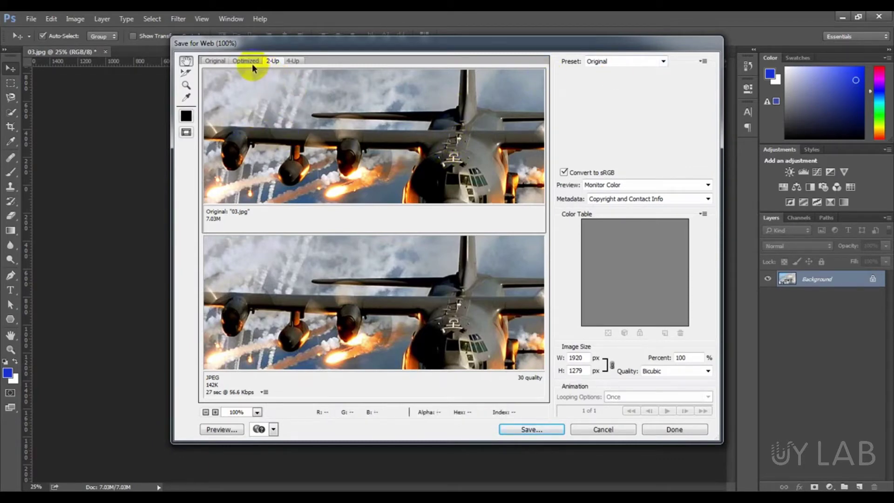
left_click(320, 274)
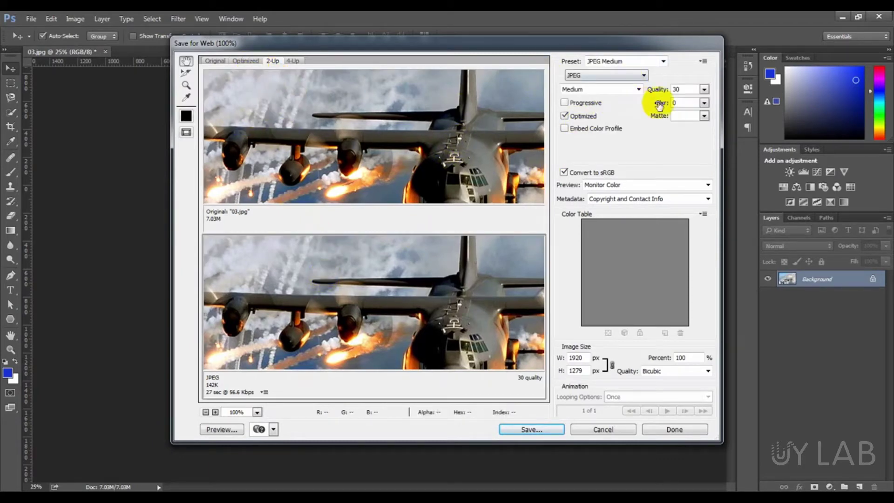
- Set the JPEG quality to 50 and compare the aircraft's nose and engines with the original in the previews
left_click(703, 89)
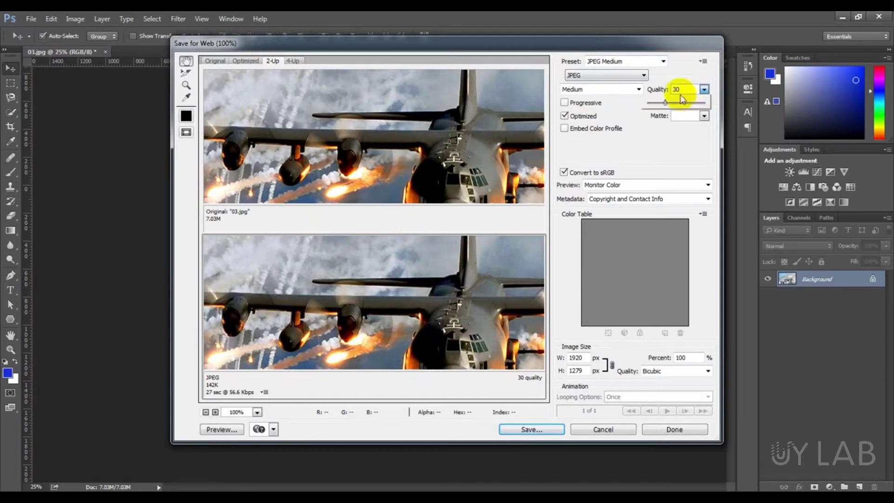
left_click(665, 91)
left_click(600, 89)
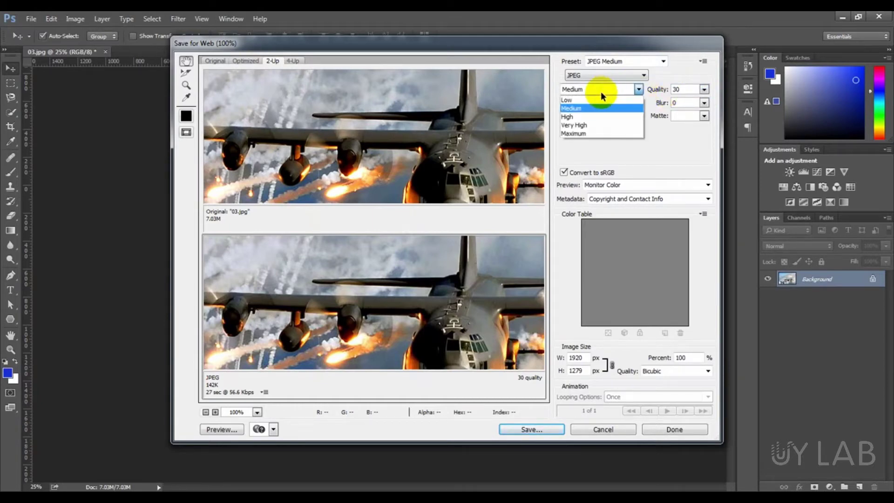
left_click(578, 115)
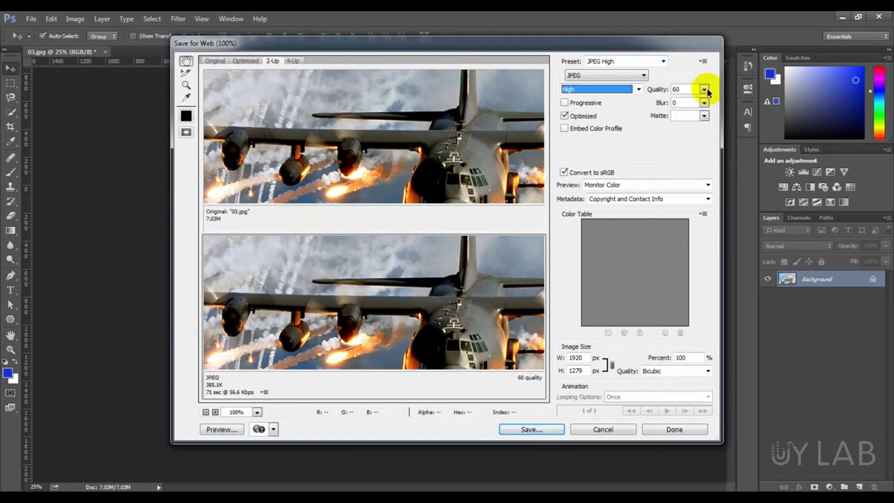
left_click(667, 90)
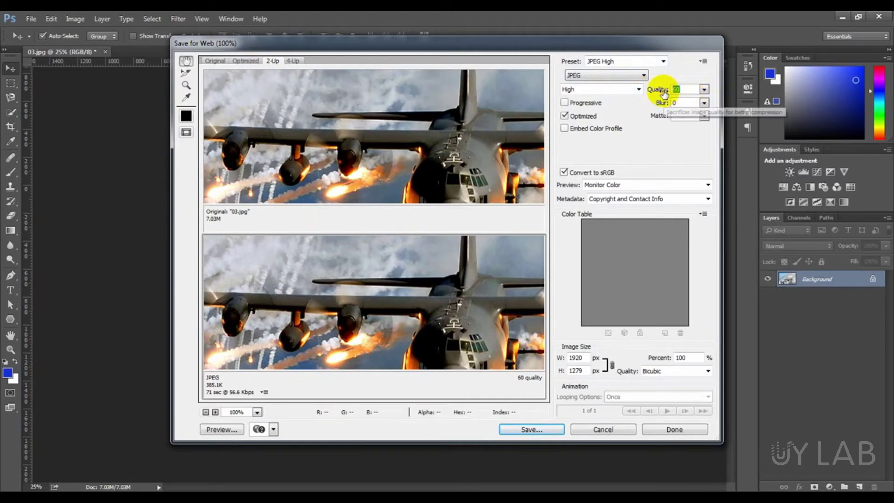
key("Return")
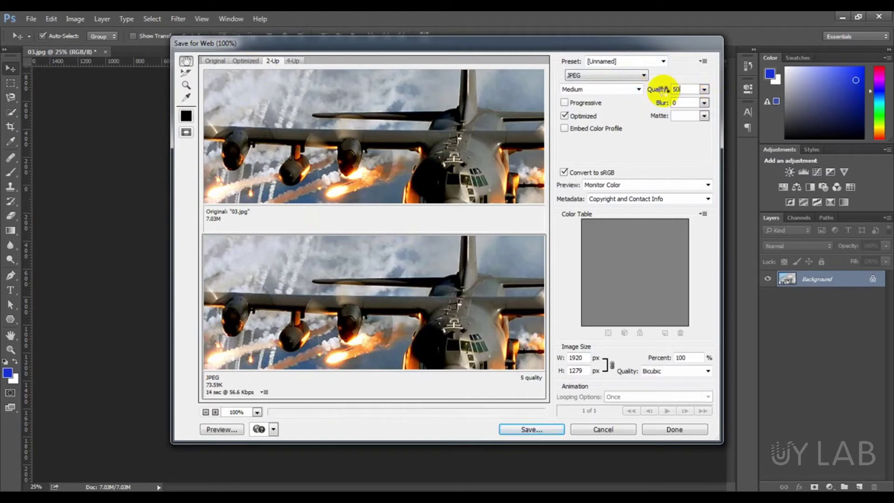
left_click(432, 163)
left_click_drag(432, 163, 437, 339)
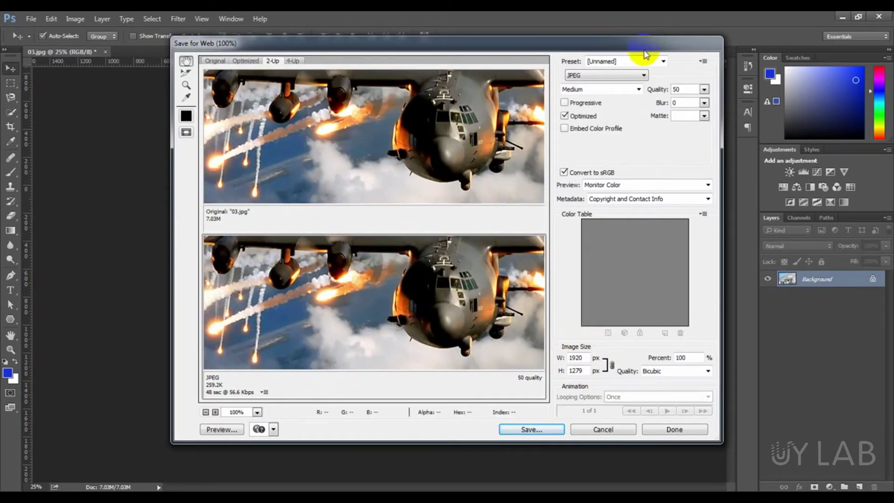
- Save the optimized image to the Desktop as 05
left_click(538, 428)
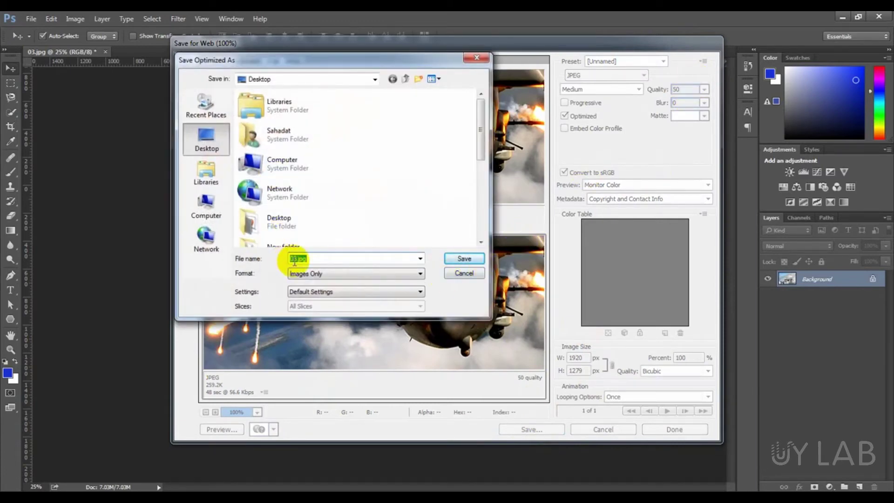
type("03")
left_click(462, 259)
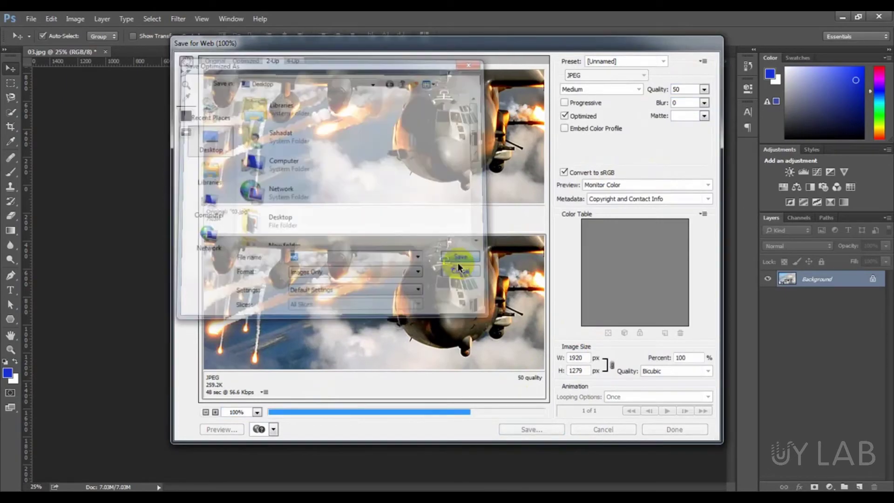
- Return to the Windows desktop and compare the file sizes of 04.jpg and 05.jpg in their properties
left_click(835, 20)
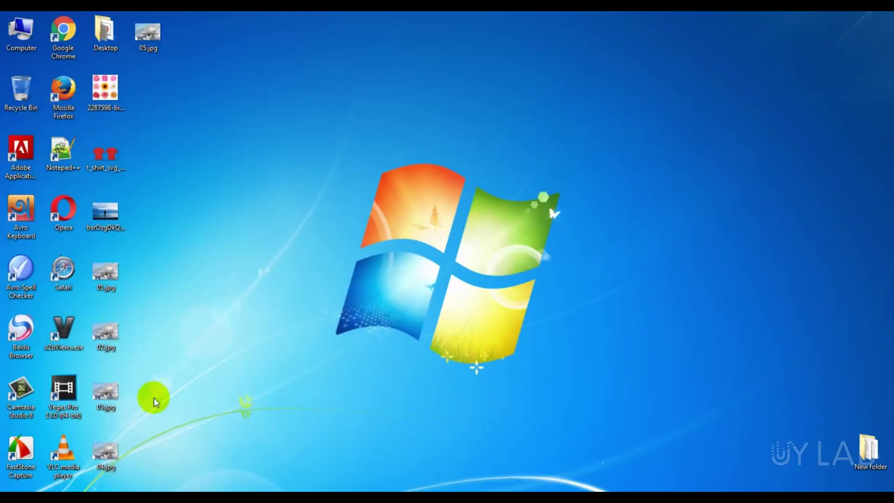
right_click(110, 446)
left_click(146, 438)
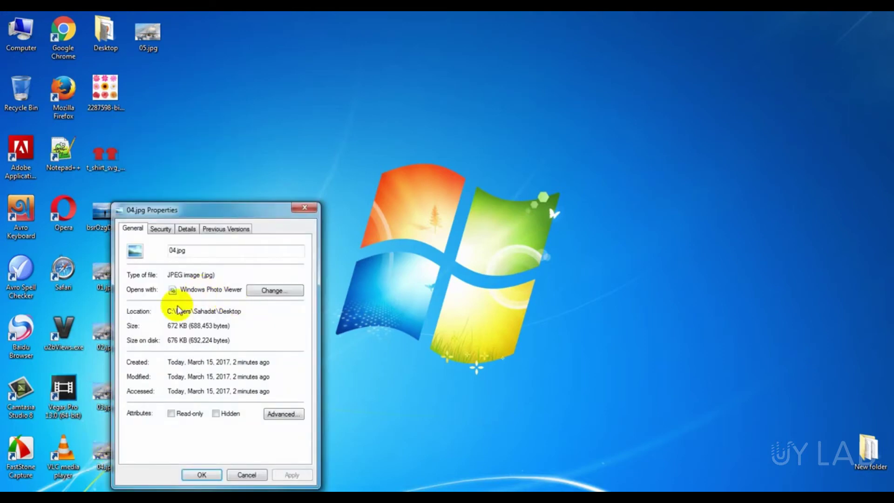
left_click(305, 206)
right_click(150, 40)
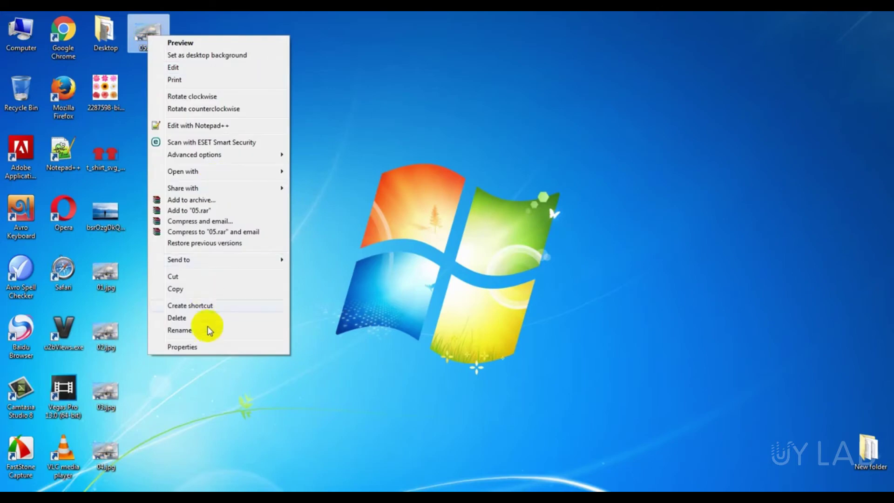
left_click(207, 347)
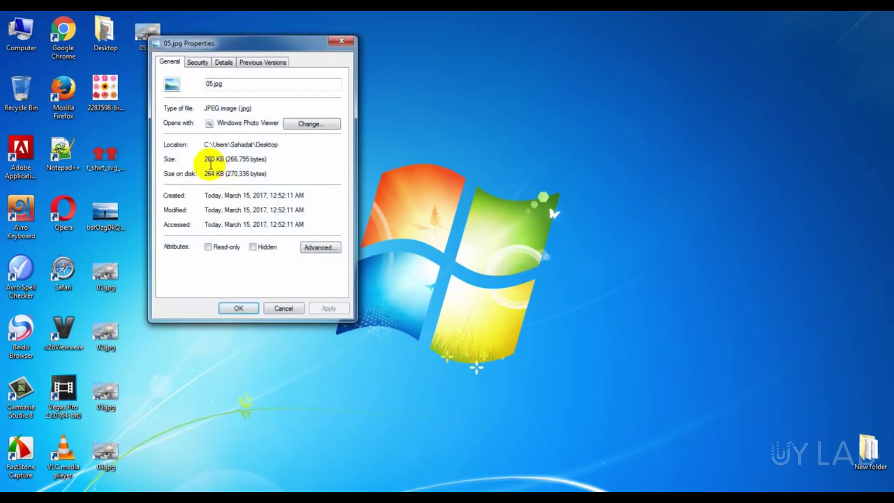
left_click(341, 41)
- View the photos from 01.jpg onward and 05.jpg in Windows Photo Viewer to compare quality, closing the viewer after each check
left_click(107, 270)
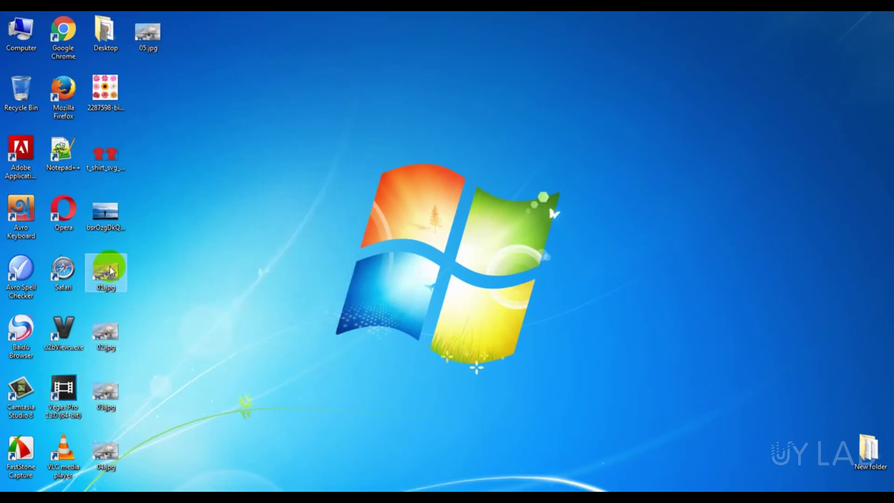
double_click(112, 271)
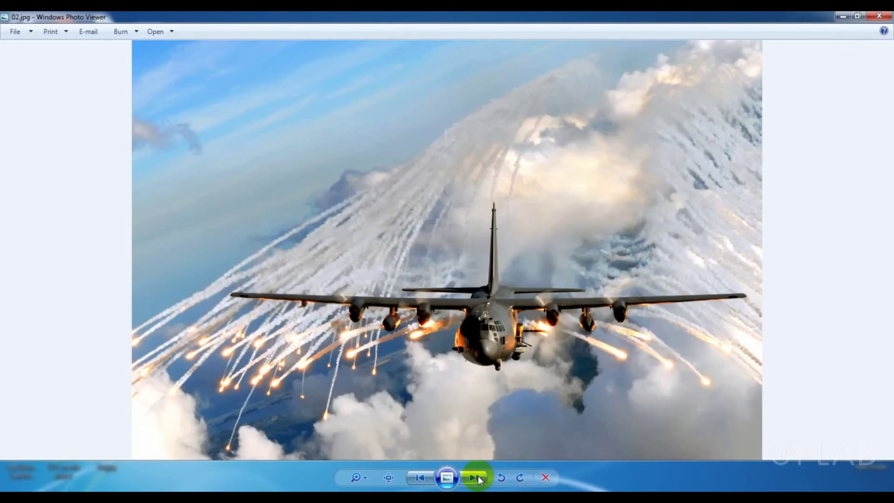
left_click(478, 475)
left_click(879, 16)
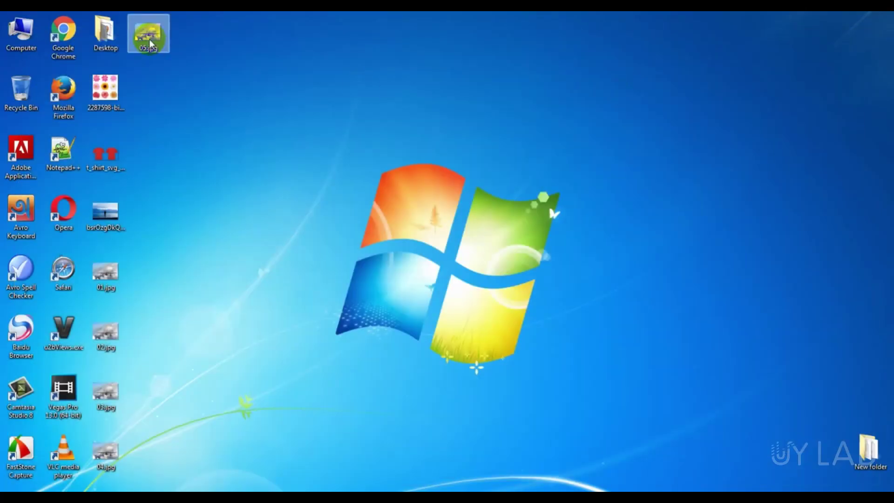
left_click(149, 41)
double_click(149, 41)
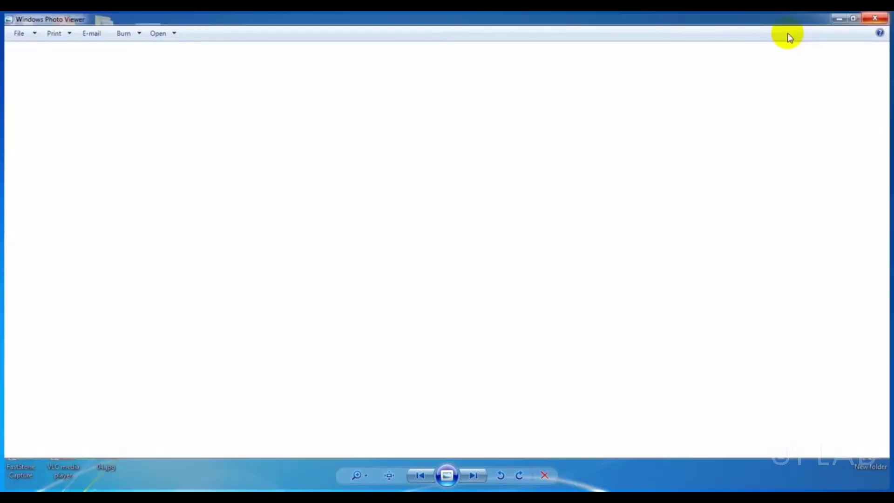
left_click(879, 16)
- Check the size and size on disk of 05.jpg in its properties again, and close them
left_click(149, 37)
right_click(149, 37)
left_click(215, 119)
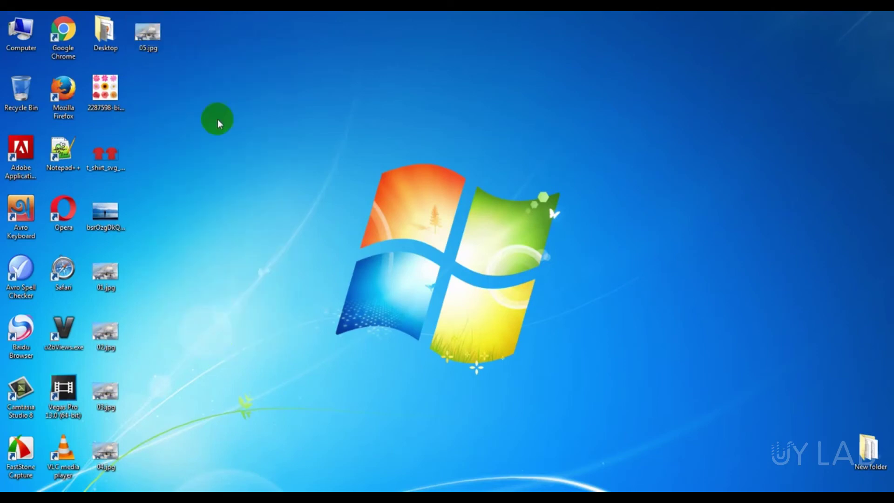
left_click(159, 41)
right_click(160, 41)
left_click(199, 347)
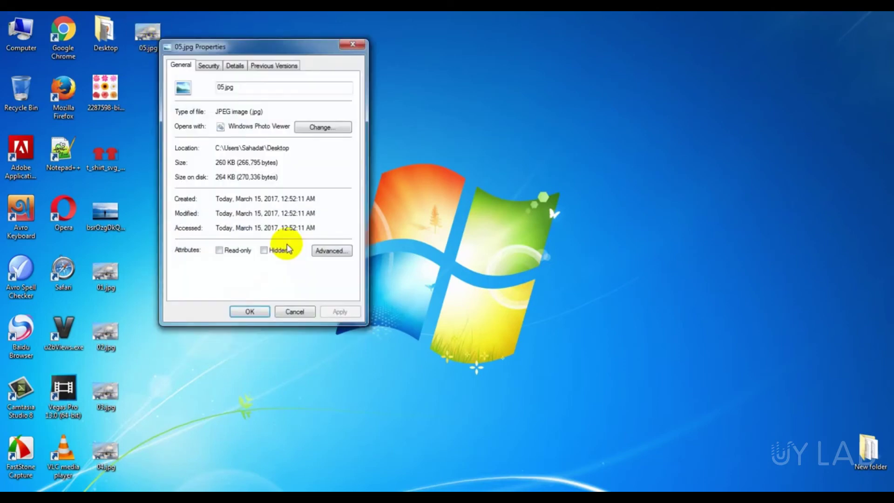
left_click(295, 312)
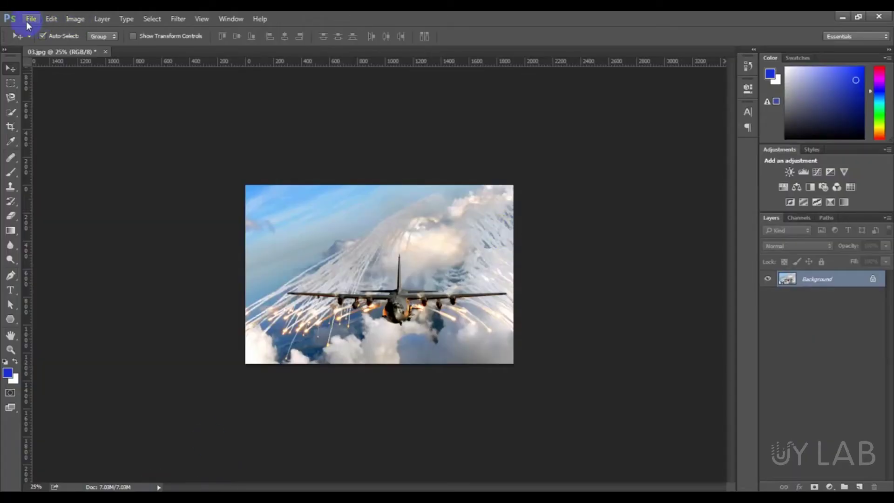
- In Photoshop, preview the Save for Web export at JPEG quality 40, compare the aircraft with the original, and cancel the export
left_click(27, 21)
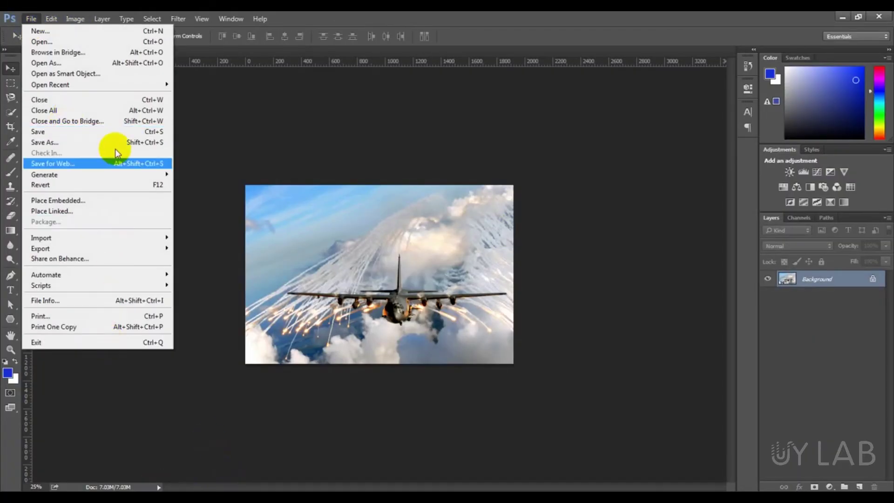
left_click(114, 164)
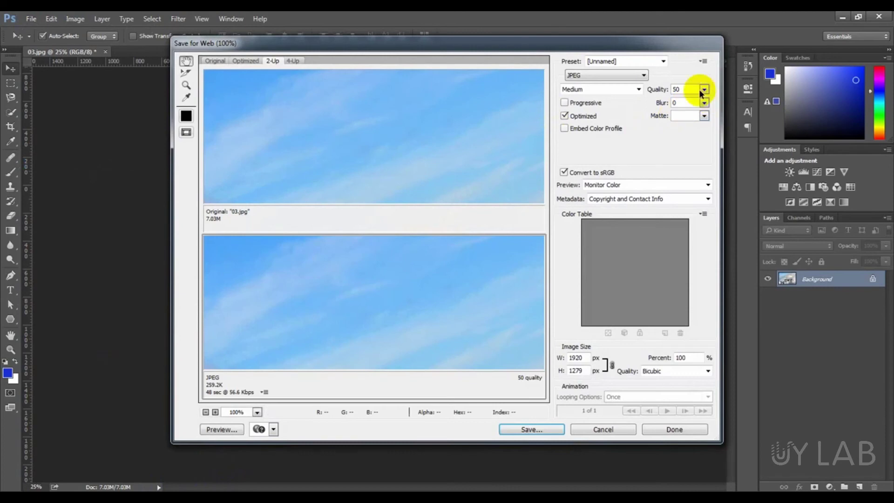
left_click(653, 90)
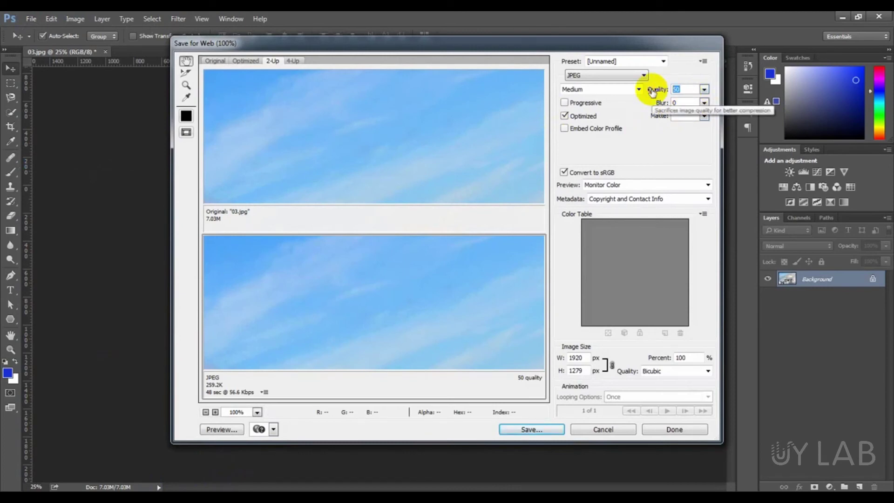
type("40")
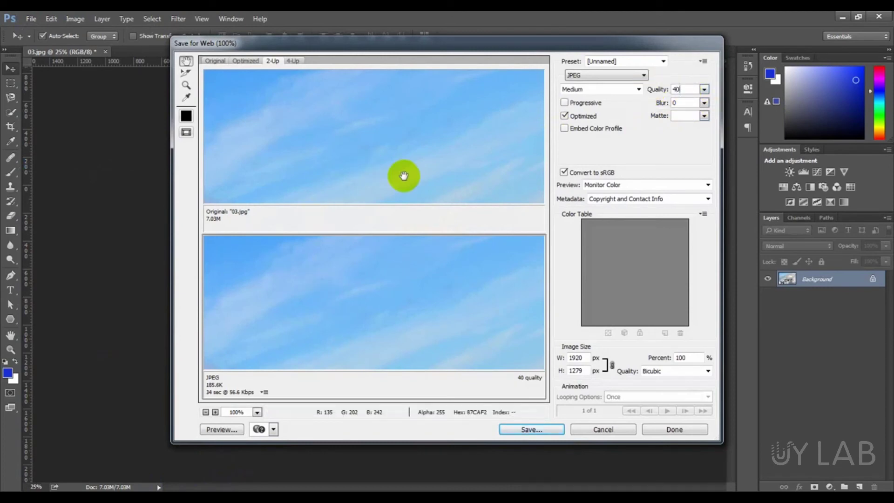
left_click_drag(403, 175, 457, 74)
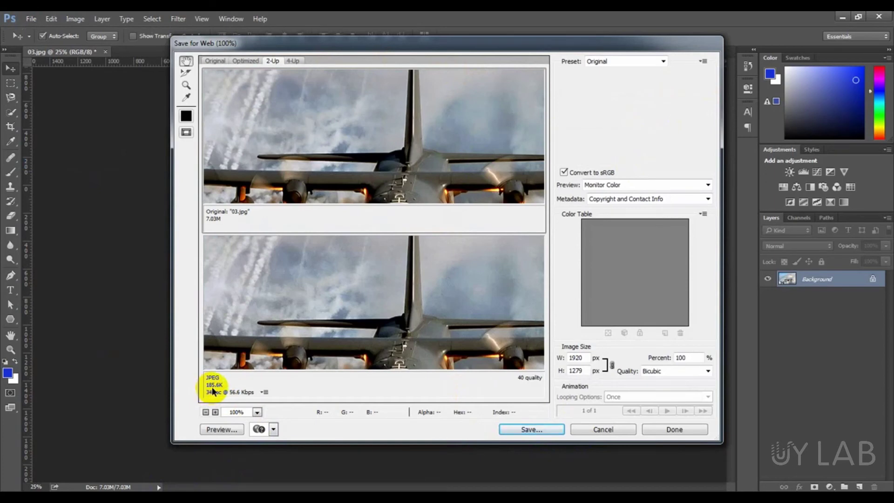
left_click_drag(399, 186, 399, 142)
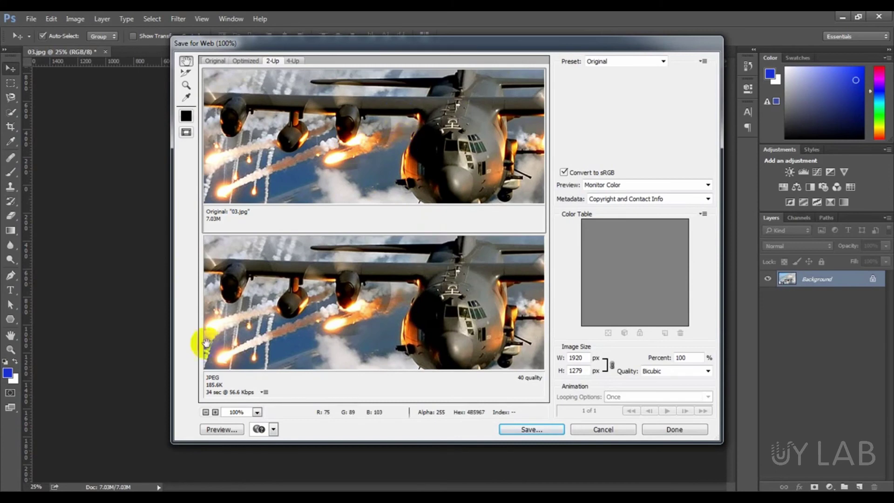
left_click(602, 430)
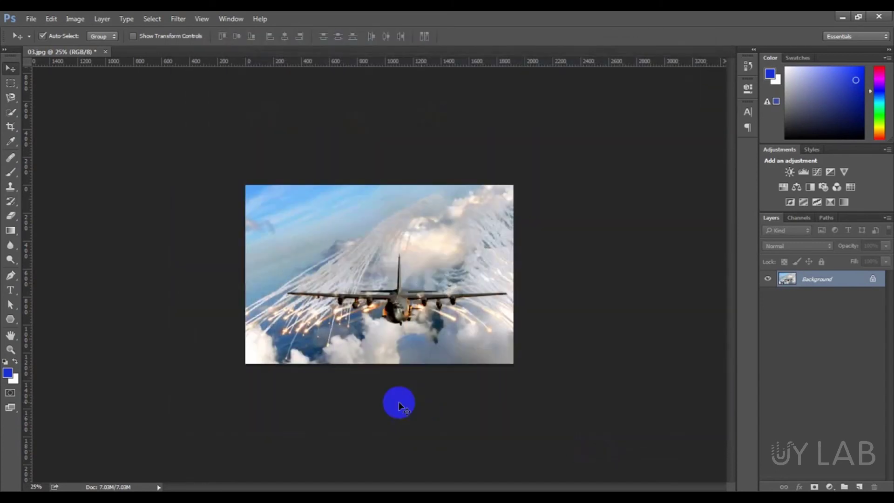